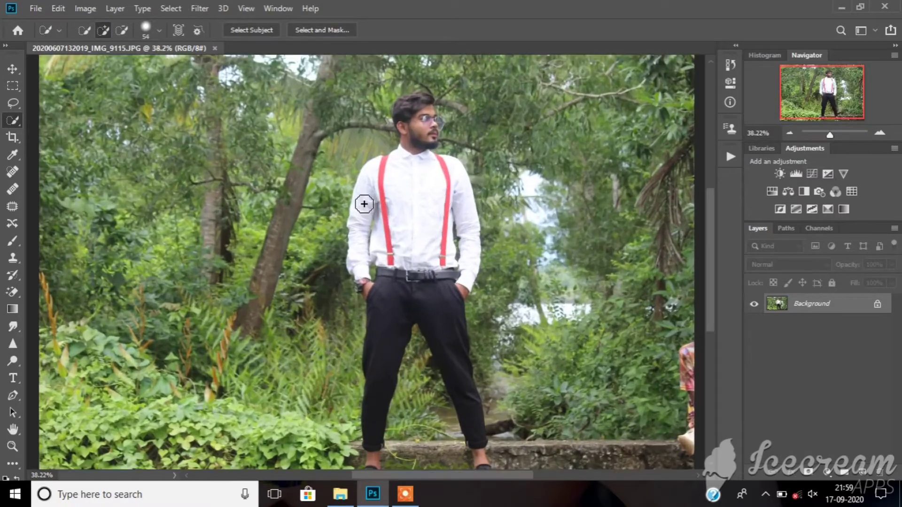
Crop both sides of the photo inward to a narrow vertical portrait of the man.
{"action": "key", "text": "c"}
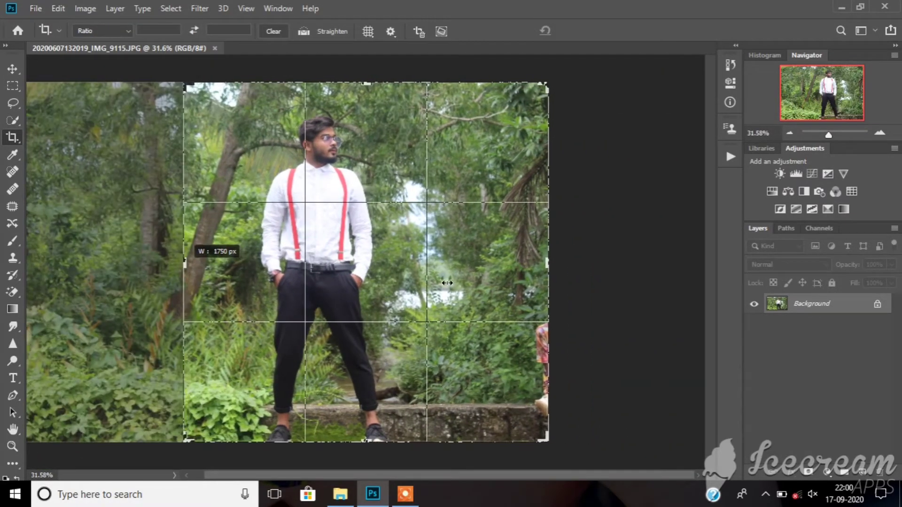
{"action": "left_click_drag", "start_coordinate": [120, 263], "coordinate": [186, 262]}
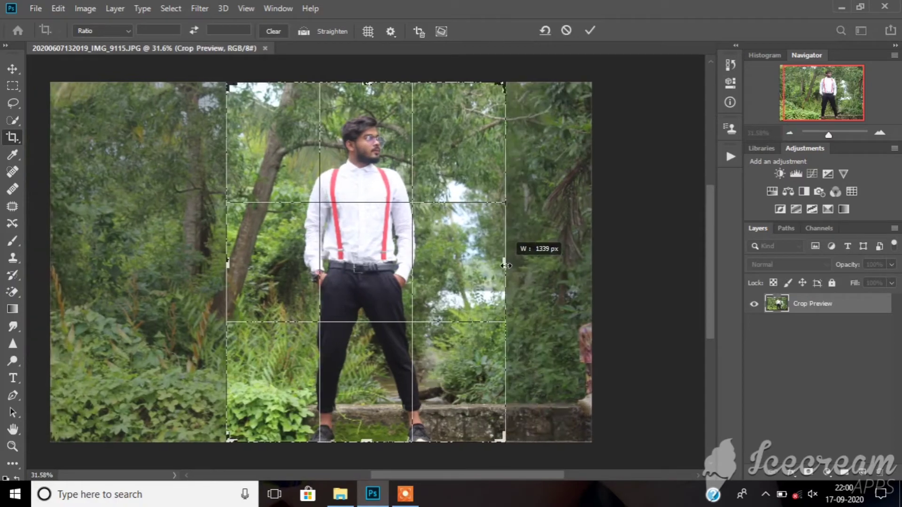
{"action": "left_click_drag", "start_coordinate": [548, 262], "coordinate": [507, 263]}
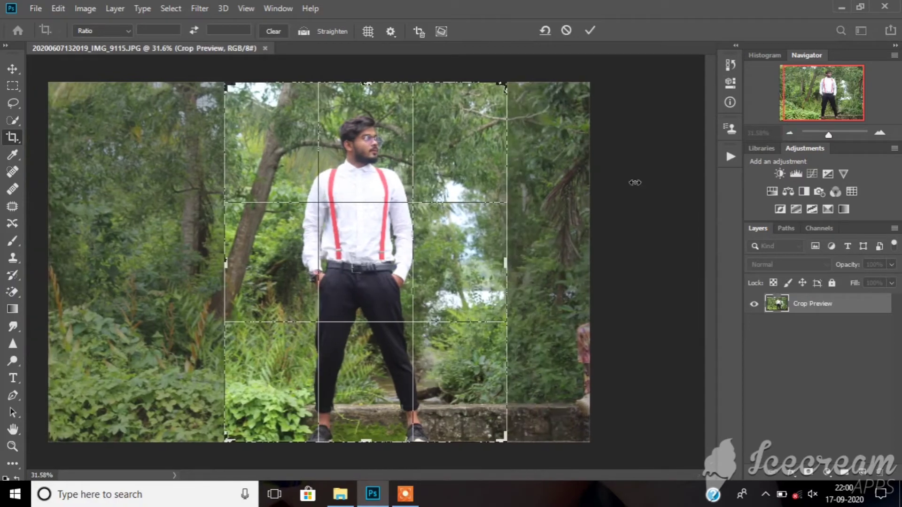
{"action": "left_click", "coordinate": [589, 30]}
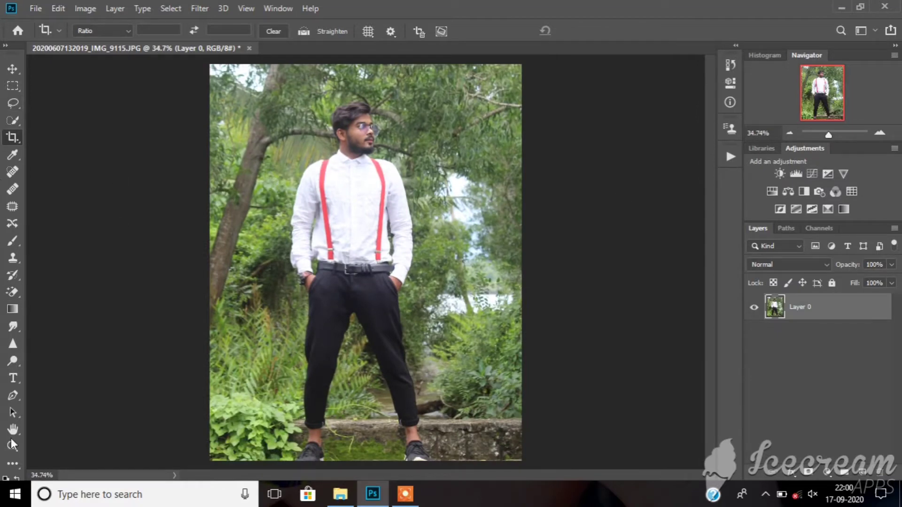
Select the Mixer Brush and set its size to 18 px.
{"action": "left_click", "coordinate": [9, 466]}
{"action": "scroll", "coordinate": [338, 147], "scroll_direction": "up", "scroll_amount": 1}
{"action": "scroll", "coordinate": [329, 155], "scroll_direction": "up", "scroll_amount": 2}
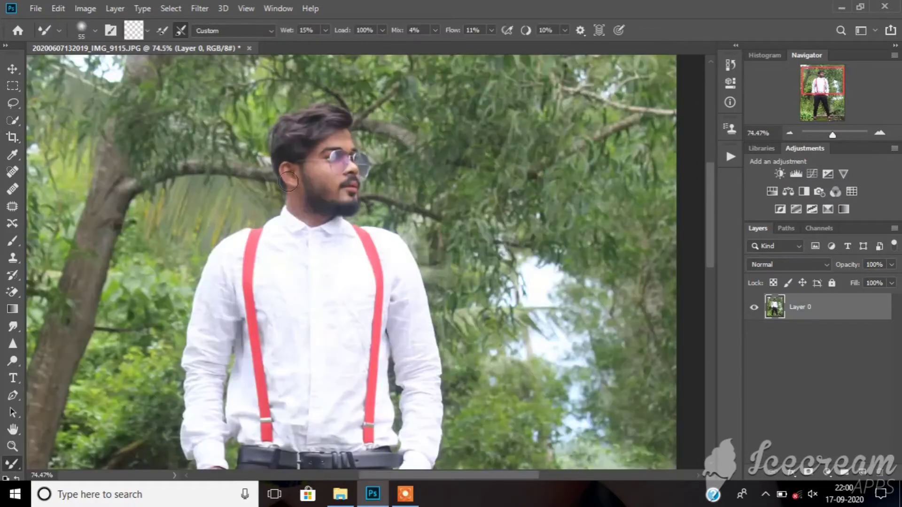
{"action": "scroll", "coordinate": [317, 165], "scroll_direction": "up", "scroll_amount": 2}
{"action": "scroll", "coordinate": [317, 164], "scroll_direction": "up", "scroll_amount": 1}
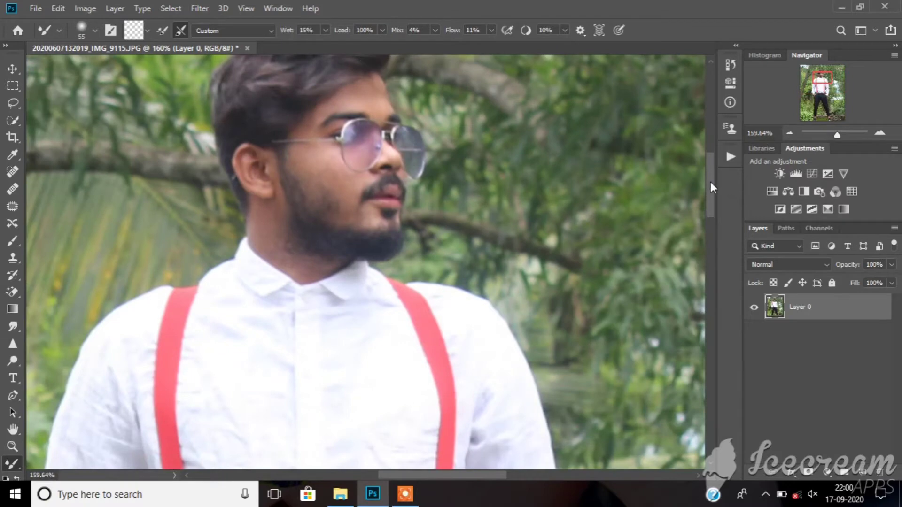
{"action": "scroll", "coordinate": [713, 188], "scroll_direction": "up", "scroll_amount": 3}
{"action": "scroll", "coordinate": [298, 258], "scroll_direction": "up", "scroll_amount": 1}
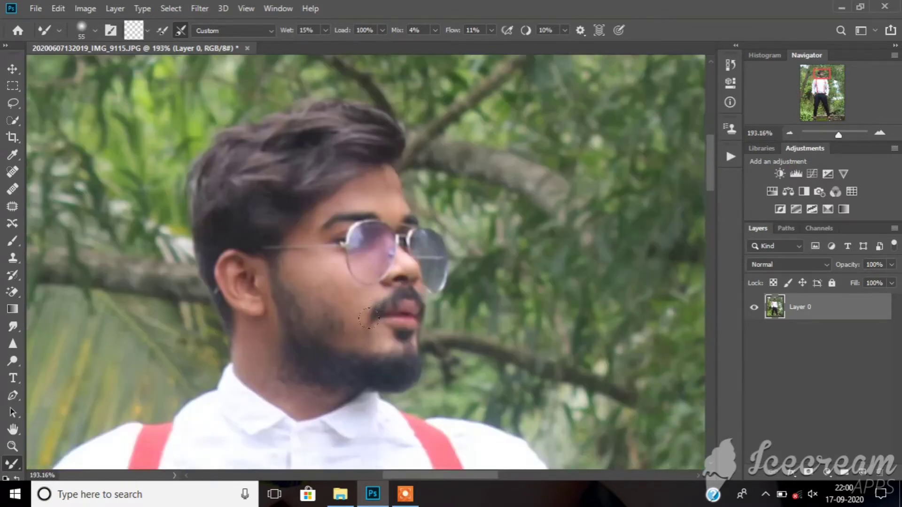
{"action": "scroll", "coordinate": [378, 268], "scroll_direction": "up", "scroll_amount": 1}
{"action": "scroll", "coordinate": [378, 269], "scroll_direction": "up", "scroll_amount": 1}
{"action": "right_click", "coordinate": [371, 236]}
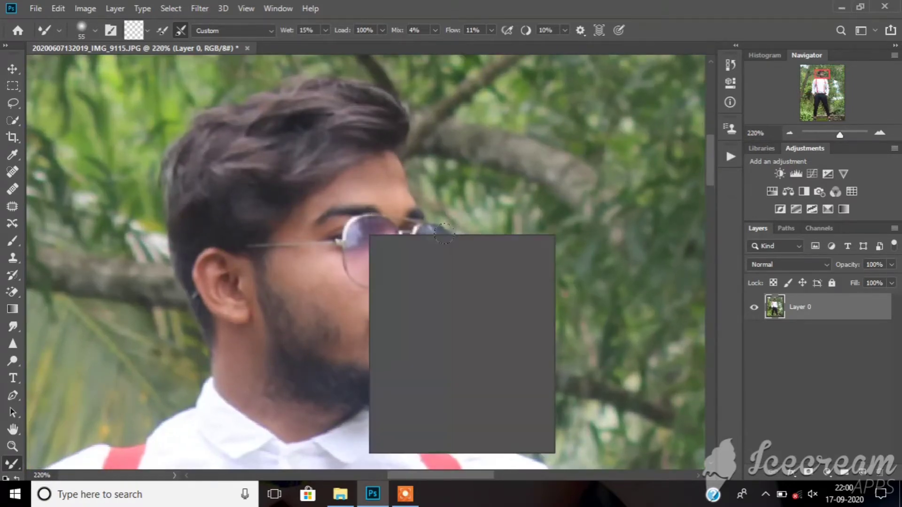
{"action": "left_click_drag", "start_coordinate": [453, 267], "coordinate": [442, 270]}
{"action": "left_click", "coordinate": [370, 180]}
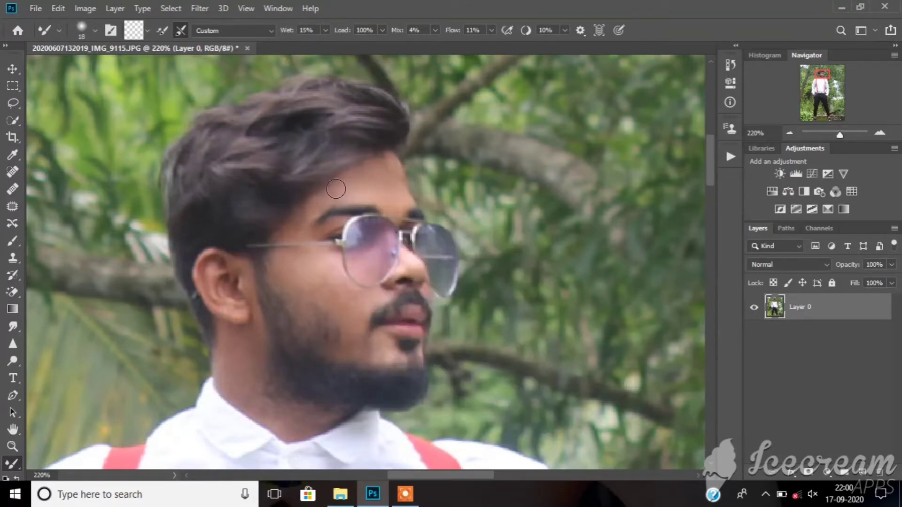
Brush over the temple, cheek and other face skin to smooth it.
{"action": "left_click_drag", "start_coordinate": [303, 197], "coordinate": [298, 230]}
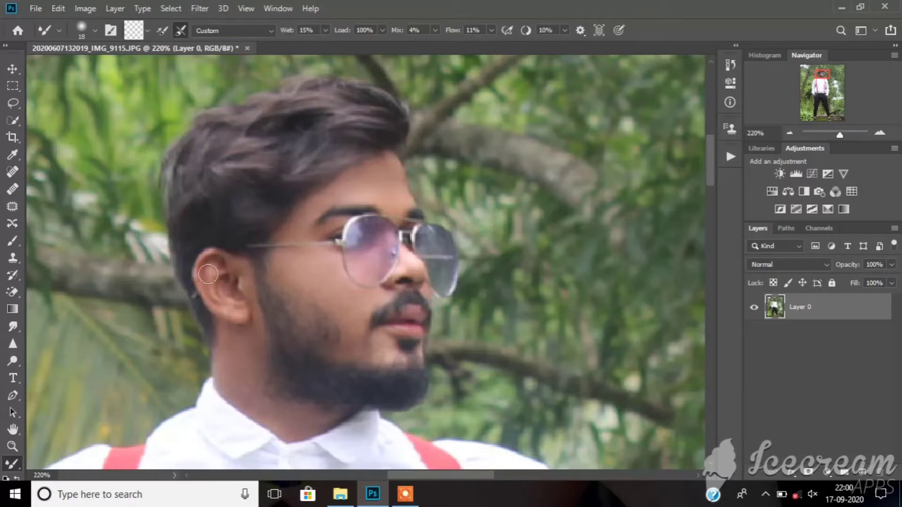
{"action": "key", "text": "ctrl+minus"}
{"action": "key", "text": "ctrl+minus"}
{"action": "key", "text": "ctrl+minus"}
{"action": "scroll", "coordinate": [270, 446], "scroll_direction": "down", "scroll_amount": 2}
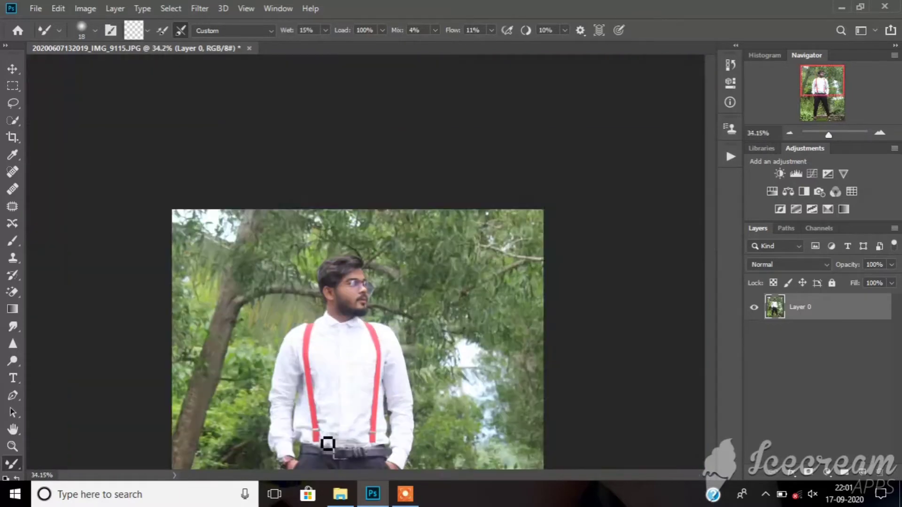
{"action": "scroll", "coordinate": [326, 443], "scroll_direction": "down", "scroll_amount": 2}
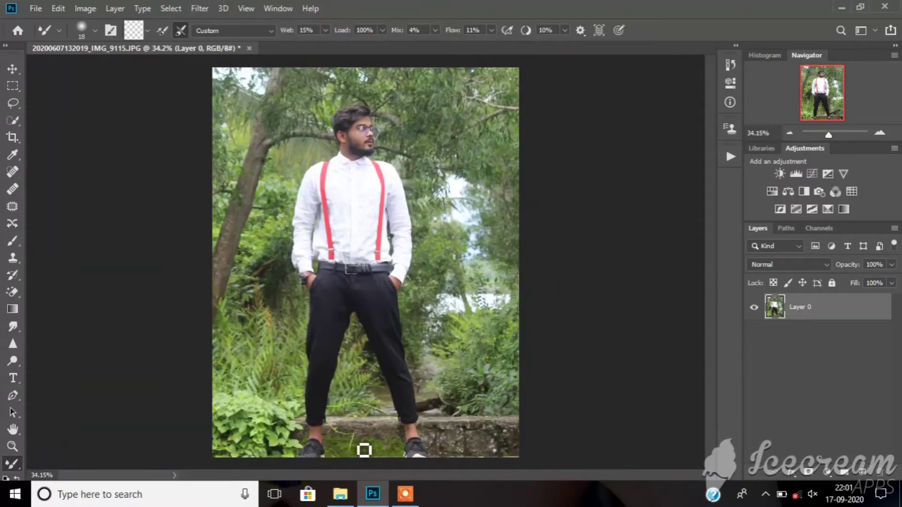
{"action": "scroll", "coordinate": [364, 447], "scroll_direction": "up", "scroll_amount": 5}
{"action": "scroll", "coordinate": [343, 454], "scroll_direction": "up", "scroll_amount": 4}
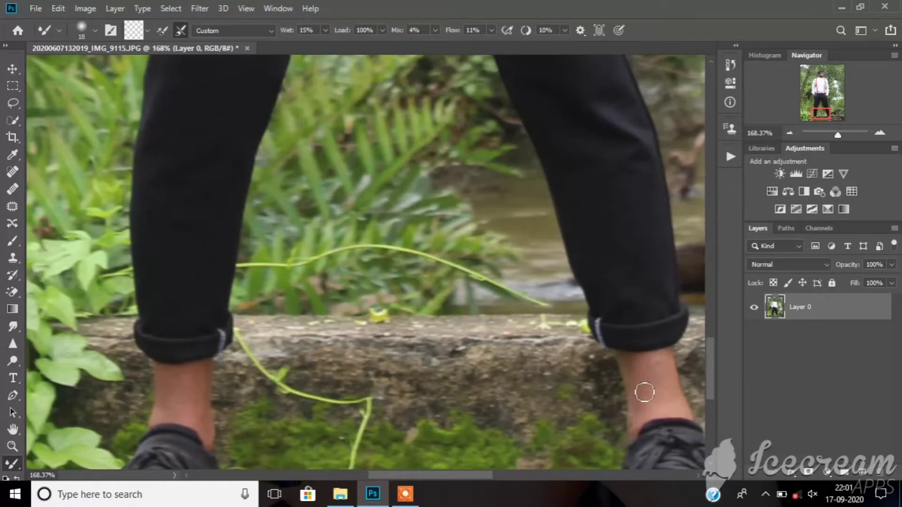
{"action": "scroll", "coordinate": [469, 201], "scroll_direction": "down", "scroll_amount": 3}
{"action": "scroll", "coordinate": [465, 191], "scroll_direction": "down", "scroll_amount": 3}
{"action": "scroll", "coordinate": [399, 149], "scroll_direction": "down", "scroll_amount": 1}
{"action": "scroll", "coordinate": [341, 136], "scroll_direction": "up", "scroll_amount": 2}
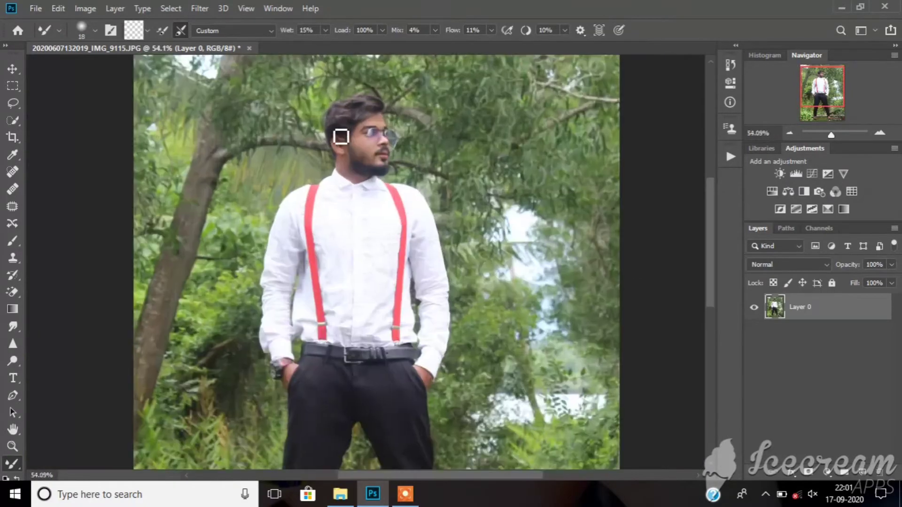
{"action": "scroll", "coordinate": [341, 137], "scroll_direction": "down", "scroll_amount": 2}
{"action": "scroll", "coordinate": [342, 134], "scroll_direction": "down", "scroll_amount": 1}
{"action": "scroll", "coordinate": [342, 135], "scroll_direction": "down", "scroll_amount": 2}
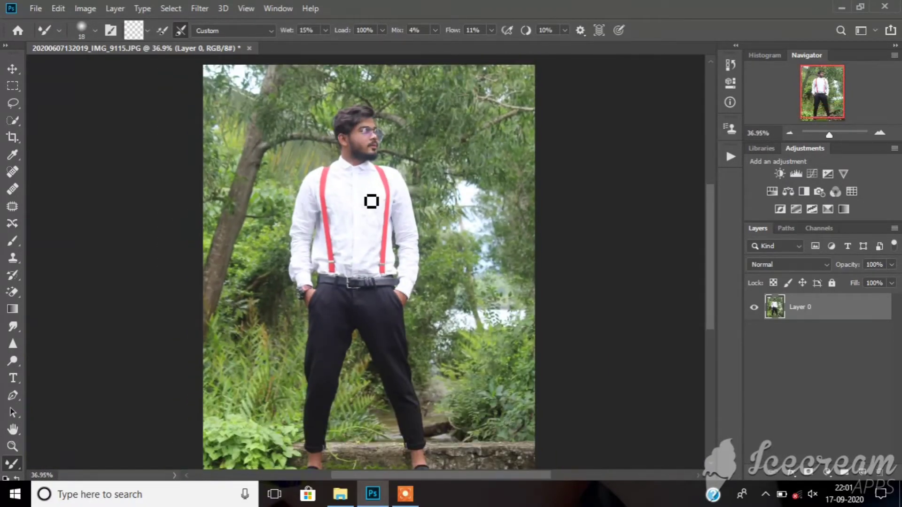
Quick-select the background on the left, along the man's right side and between the legs.
{"action": "left_click", "coordinate": [13, 120]}
{"action": "mouse_move", "coordinate": [233, 94]}
{"action": "left_mouse_down"}
{"action": "mouse_move", "coordinate": [326, 72]}
{"action": "mouse_move", "coordinate": [281, 188]}
{"action": "left_mouse_up"}
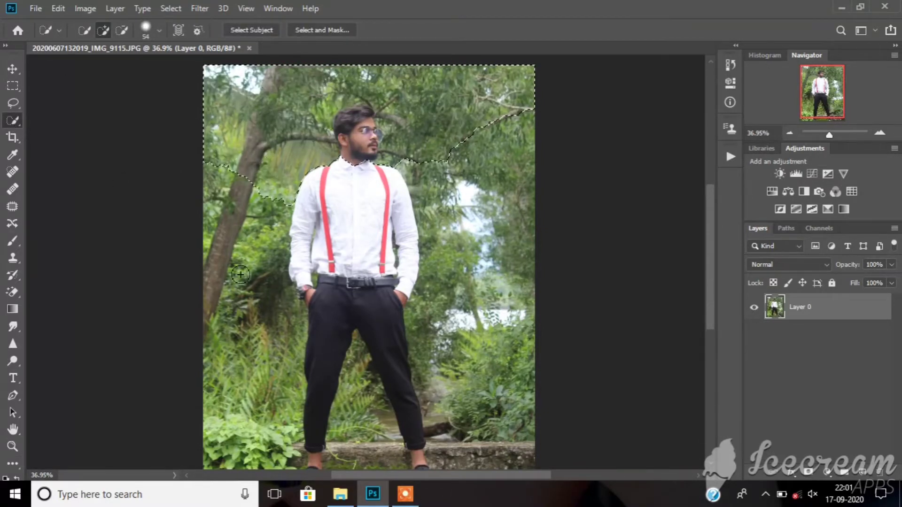
{"action": "mouse_move", "coordinate": [240, 275]}
{"action": "left_mouse_down"}
{"action": "mouse_move", "coordinate": [291, 404]}
{"action": "mouse_move", "coordinate": [305, 338]}
{"action": "left_mouse_up"}
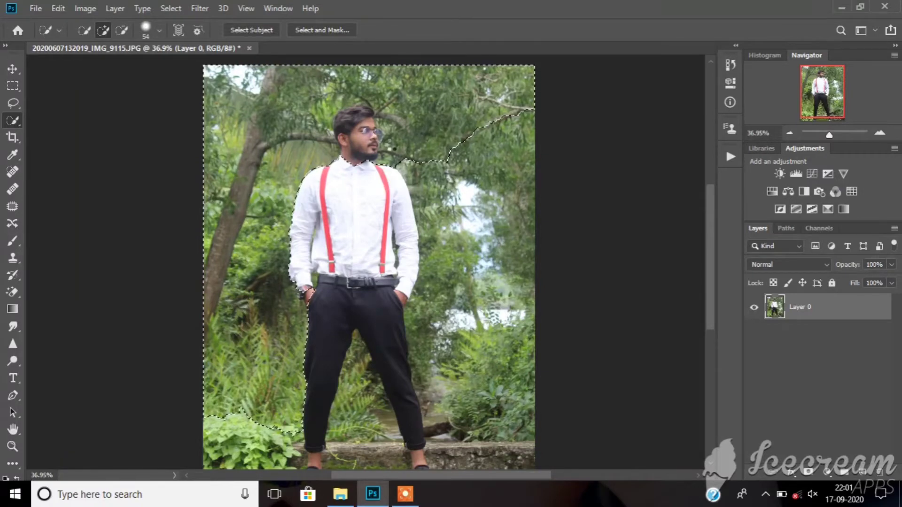
{"action": "mouse_move", "coordinate": [393, 145]}
{"action": "left_mouse_down"}
{"action": "mouse_move", "coordinate": [436, 305]}
{"action": "mouse_move", "coordinate": [536, 423]}
{"action": "mouse_move", "coordinate": [536, 97]}
{"action": "mouse_move", "coordinate": [451, 444]}
{"action": "mouse_move", "coordinate": [438, 436]}
{"action": "mouse_move", "coordinate": [459, 435]}
{"action": "left_mouse_up"}
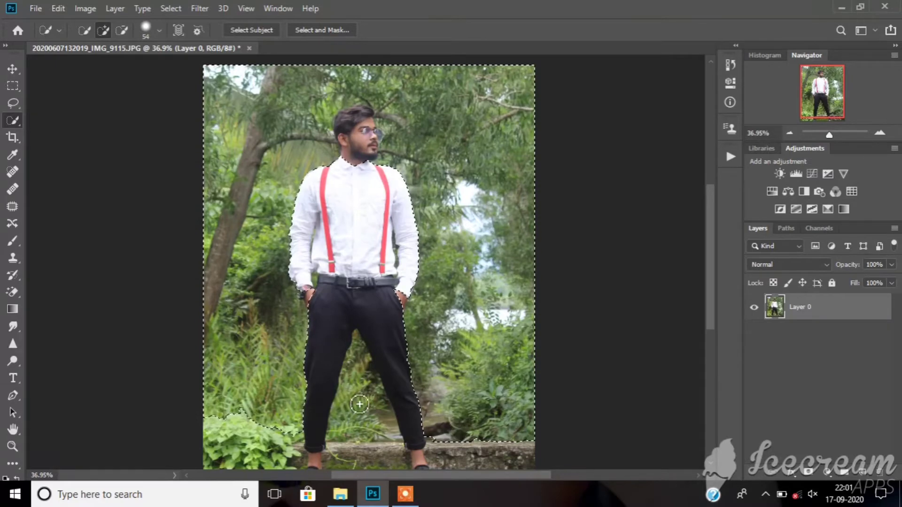
{"action": "mouse_move", "coordinate": [359, 404]}
{"action": "left_mouse_down"}
{"action": "mouse_move", "coordinate": [362, 362]}
{"action": "mouse_move", "coordinate": [376, 382]}
{"action": "mouse_move", "coordinate": [357, 277]}
{"action": "left_mouse_up"}
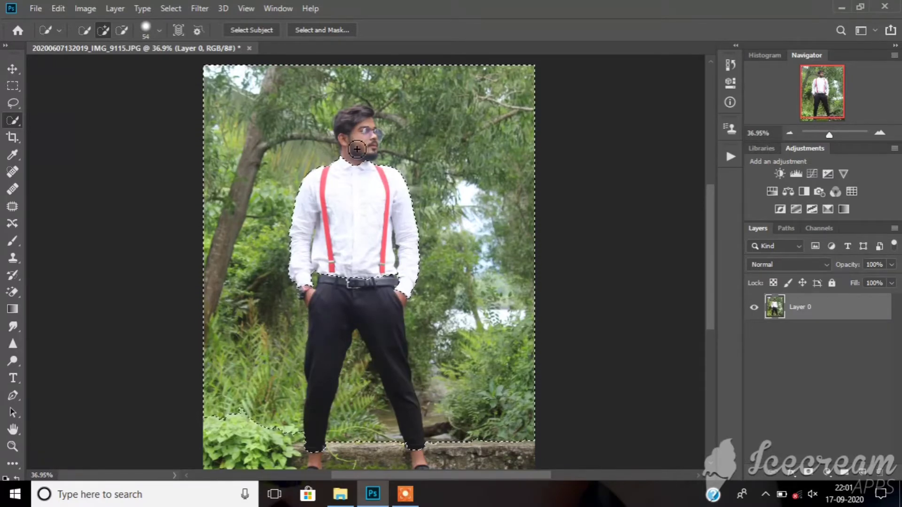
{"action": "scroll", "coordinate": [282, 118], "scroll_direction": "down", "scroll_amount": 1}
Subtract the inner-leg areas from the background selection.
{"action": "left_click", "coordinate": [122, 30]}
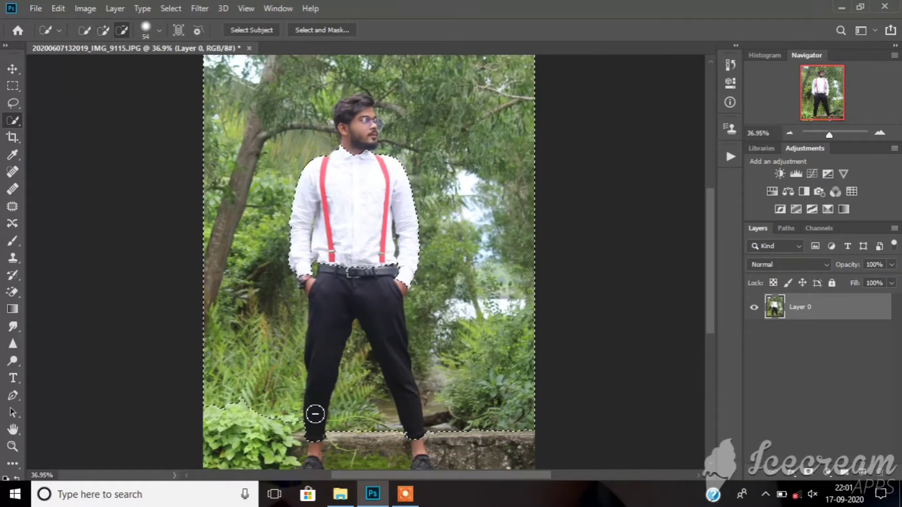
{"action": "mouse_move", "coordinate": [315, 413]}
{"action": "left_mouse_down"}
{"action": "mouse_move", "coordinate": [322, 316]}
{"action": "mouse_move", "coordinate": [362, 277]}
{"action": "mouse_move", "coordinate": [393, 326]}
{"action": "mouse_move", "coordinate": [413, 413]}
{"action": "left_mouse_up"}
{"action": "mouse_move", "coordinate": [411, 378]}
{"action": "left_mouse_down"}
{"action": "mouse_move", "coordinate": [366, 355]}
{"action": "mouse_move", "coordinate": [397, 413]}
{"action": "left_mouse_up"}
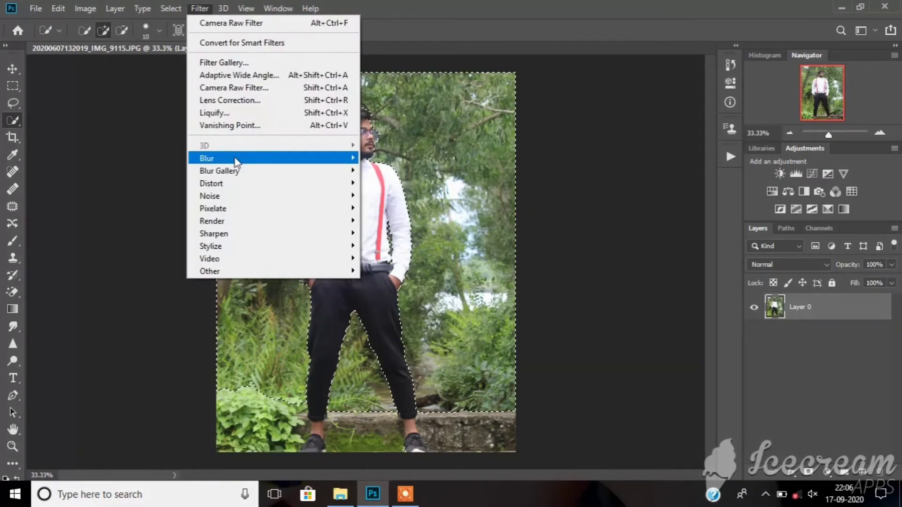
Apply a Lens Blur with radius 22 to the selected background.
{"action": "mouse_move", "coordinate": [207, 157]}
{"action": "left_click", "coordinate": [382, 218]}
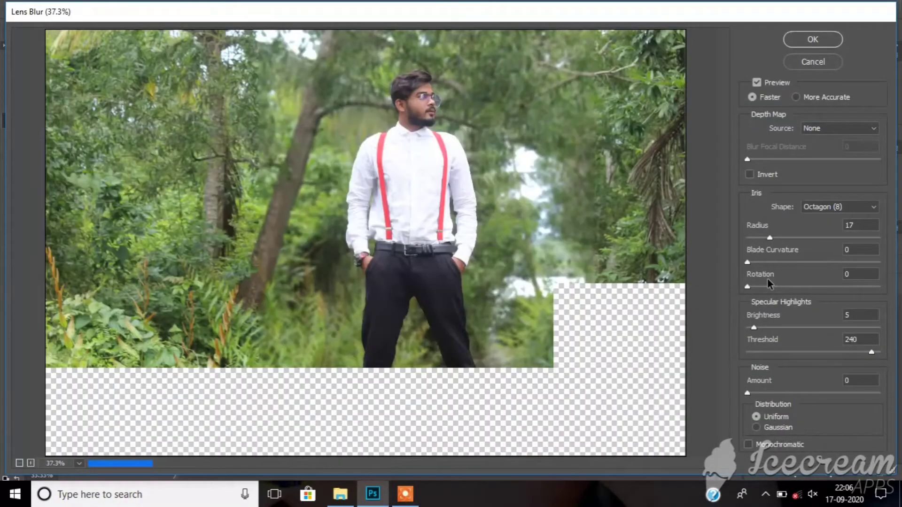
{"action": "left_click_drag", "start_coordinate": [769, 237], "coordinate": [880, 238]}
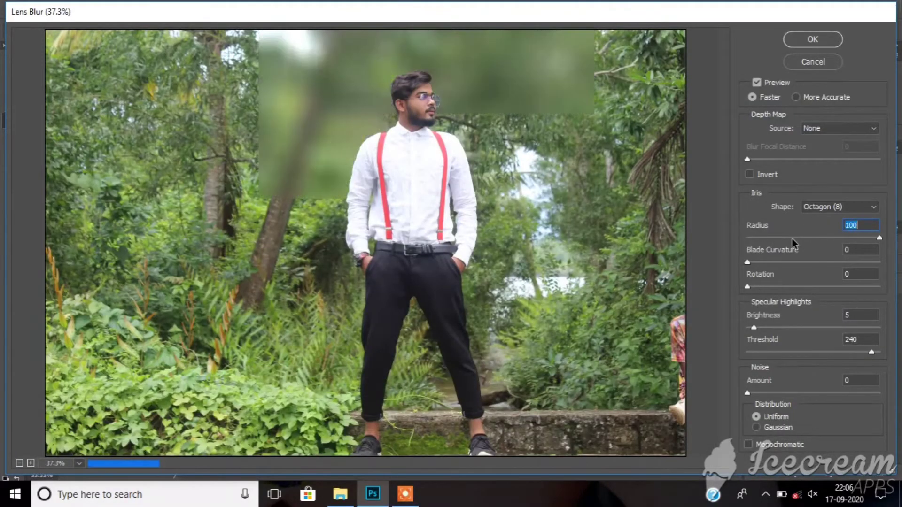
{"action": "type", "text": "0"}
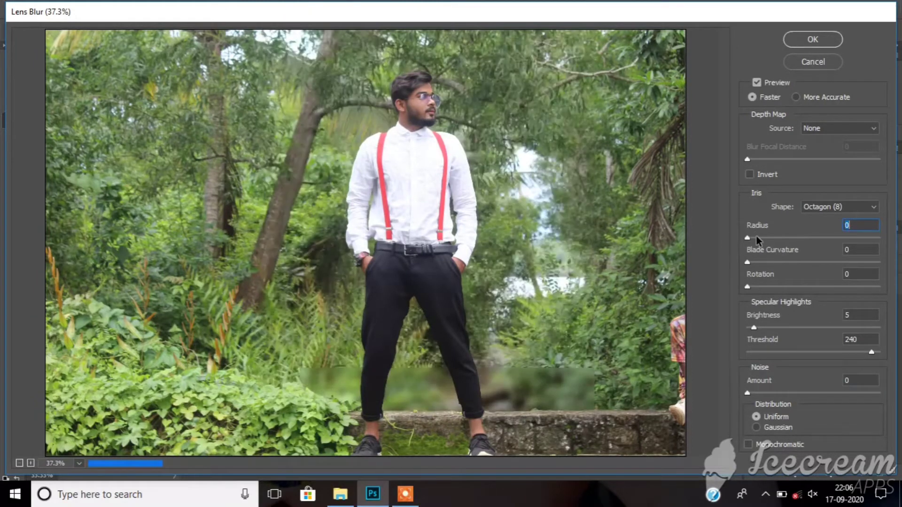
{"action": "left_click_drag", "start_coordinate": [757, 238], "coordinate": [776, 238]}
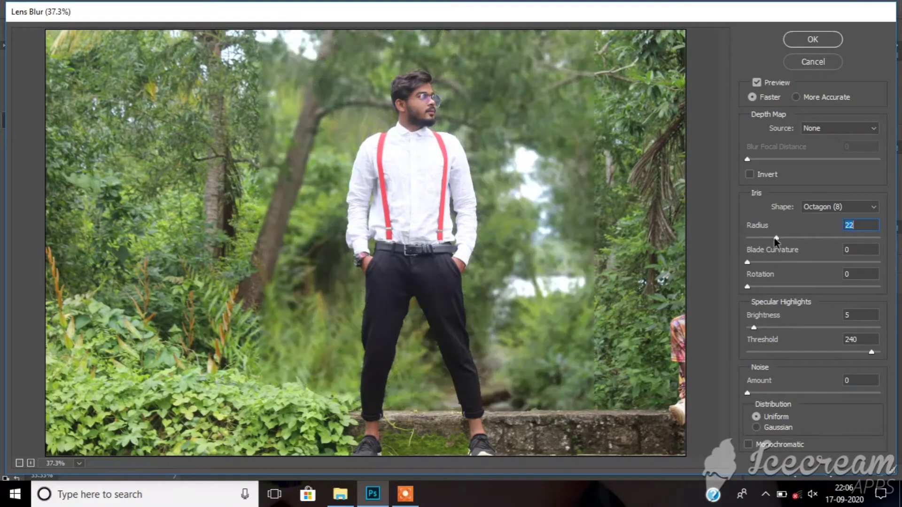
{"action": "left_click", "coordinate": [797, 42]}
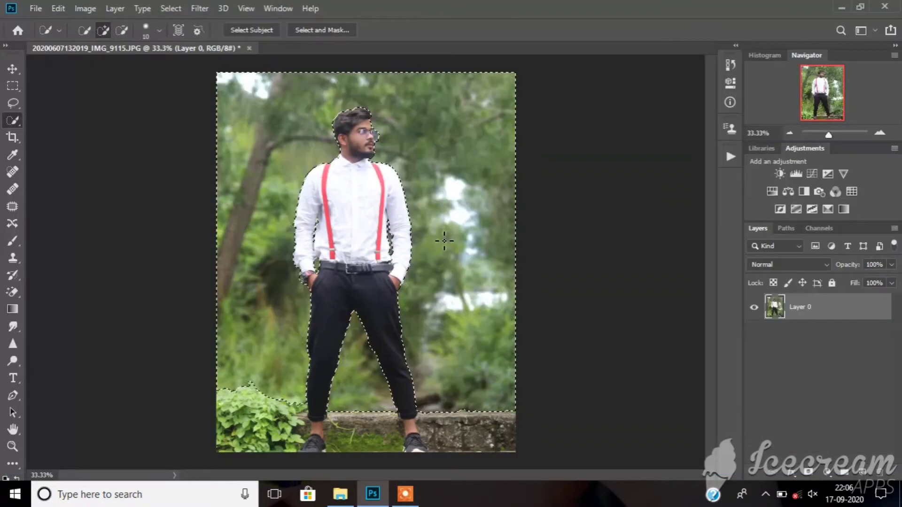
Deselect, leaving the background blurred and the man sharp.
{"action": "right_click", "coordinate": [440, 238]}
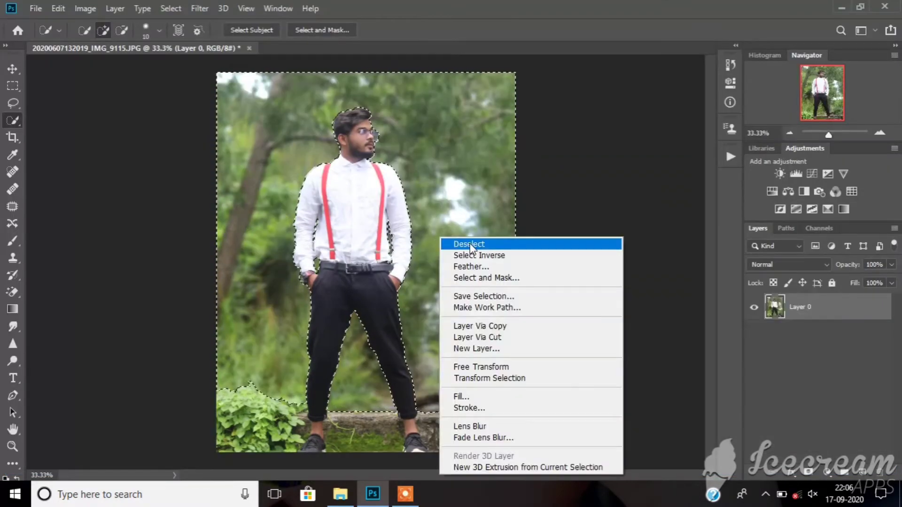
{"action": "left_click", "coordinate": [469, 244]}
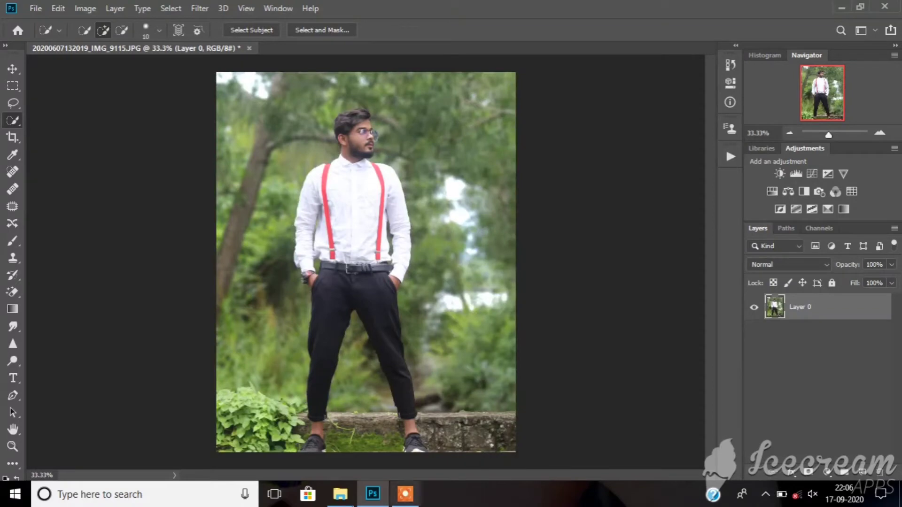
{"action": "left_click", "coordinate": [408, 499]}
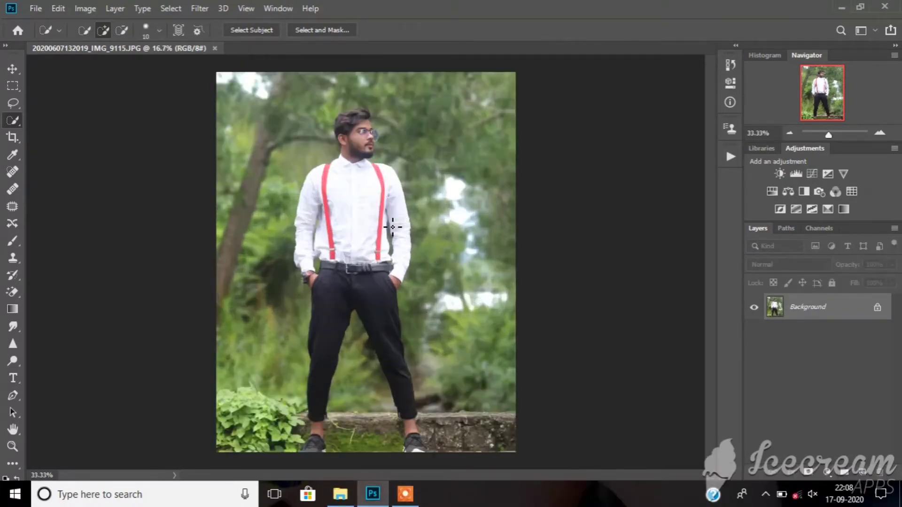
{"action": "scroll", "coordinate": [393, 227], "scroll_direction": "up", "scroll_amount": 2}
{"action": "scroll", "coordinate": [385, 173], "scroll_direction": "down", "scroll_amount": 1}
{"action": "scroll", "coordinate": [384, 170], "scroll_direction": "down", "scroll_amount": 1}
{"action": "left_click", "coordinate": [200, 8]}
Set Camera Raw Basic Contrast, Shadows +3, Texture +13, Clarity +21 and Dehaze +4.
{"action": "left_click", "coordinate": [235, 87]}
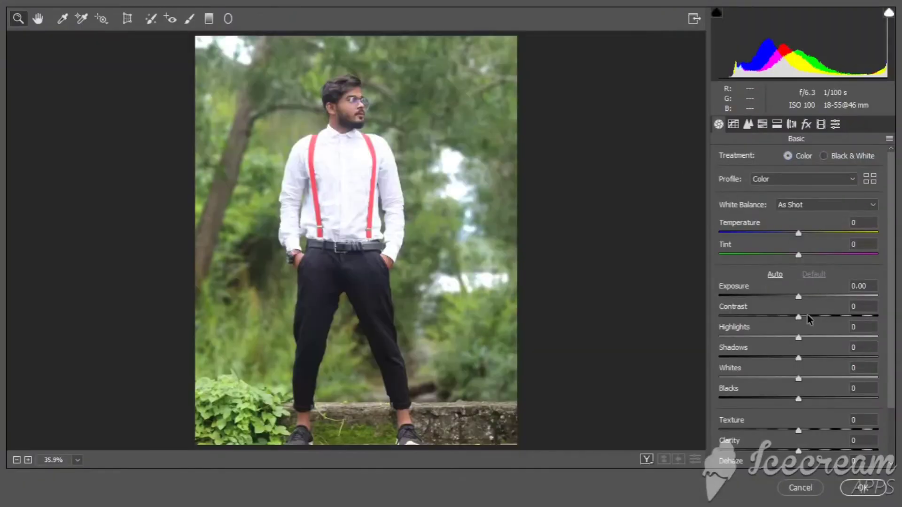
{"action": "mouse_move", "coordinate": [808, 315]}
{"action": "left_mouse_down"}
{"action": "mouse_move", "coordinate": [785, 319]}
{"action": "mouse_move", "coordinate": [804, 339]}
{"action": "mouse_move", "coordinate": [789, 337]}
{"action": "mouse_move", "coordinate": [827, 358]}
{"action": "mouse_move", "coordinate": [788, 367]}
{"action": "mouse_move", "coordinate": [792, 401]}
{"action": "mouse_move", "coordinate": [778, 399]}
{"action": "left_mouse_up"}
{"action": "left_click_drag", "start_coordinate": [794, 359], "coordinate": [801, 359]}
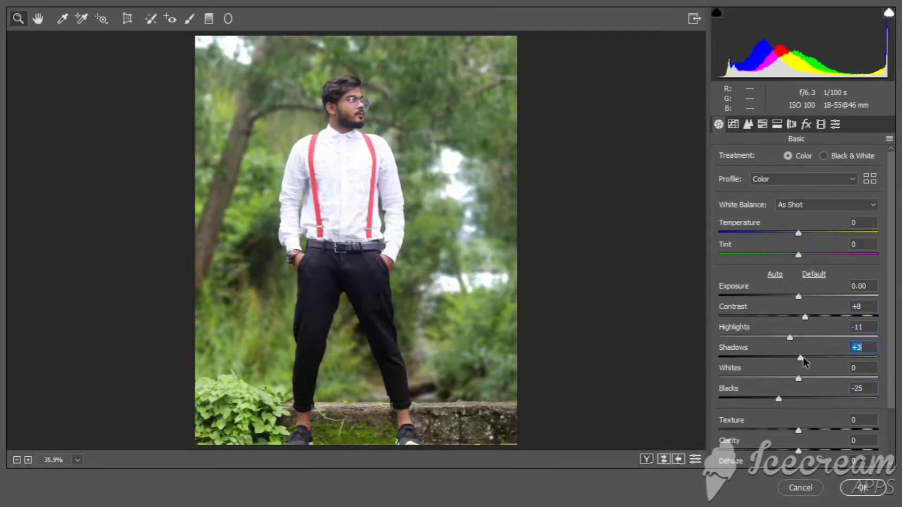
{"action": "left_click", "coordinate": [809, 430]}
{"action": "left_click", "coordinate": [808, 451]}
{"action": "scroll", "coordinate": [812, 432], "scroll_direction": "down", "scroll_amount": 1}
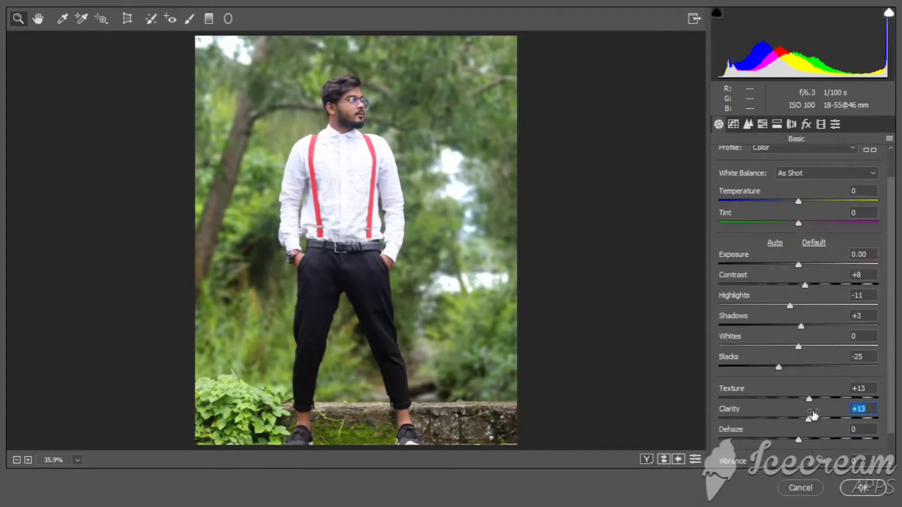
{"action": "left_click_drag", "start_coordinate": [809, 419], "coordinate": [815, 419]}
{"action": "left_click", "coordinate": [801, 441]}
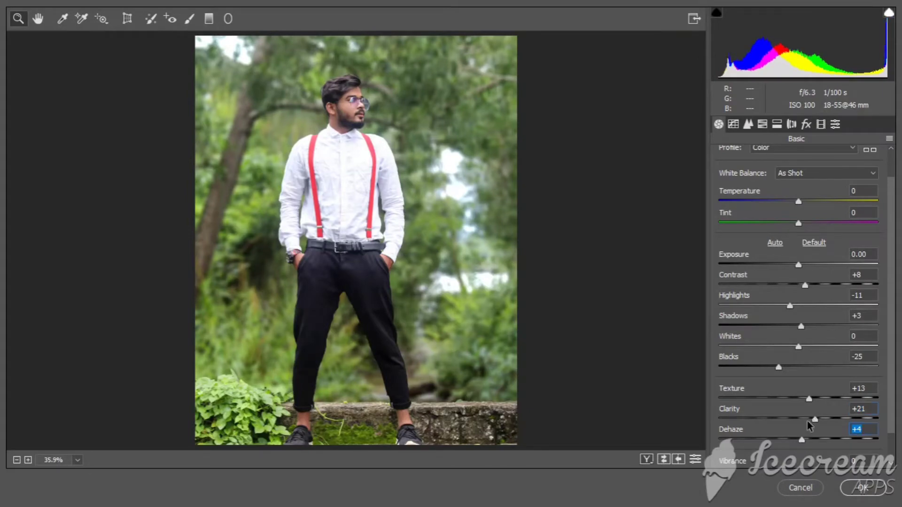
{"action": "scroll", "coordinate": [766, 189], "scroll_direction": "up", "scroll_amount": 1}
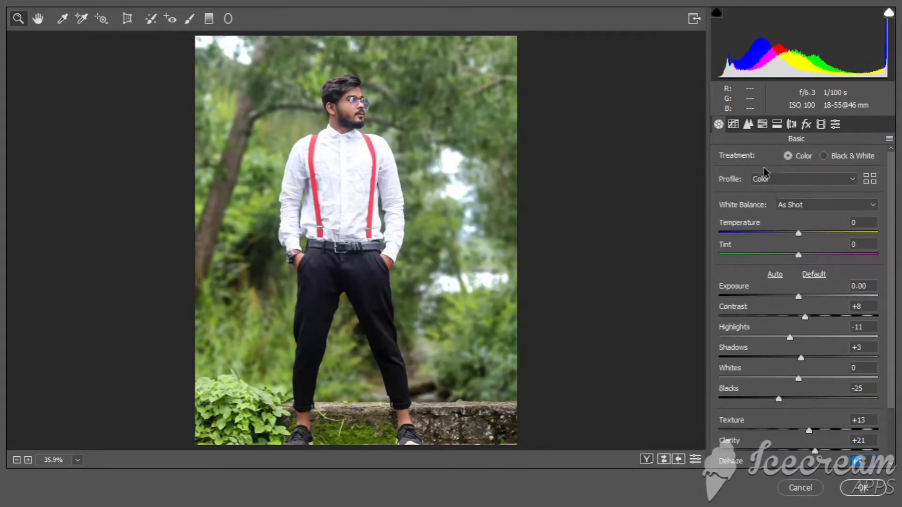
Set luminance noise reduction to 3 and saturation Reds +17, Oranges slightly lower, Greens +63.
{"action": "left_click", "coordinate": [762, 124]}
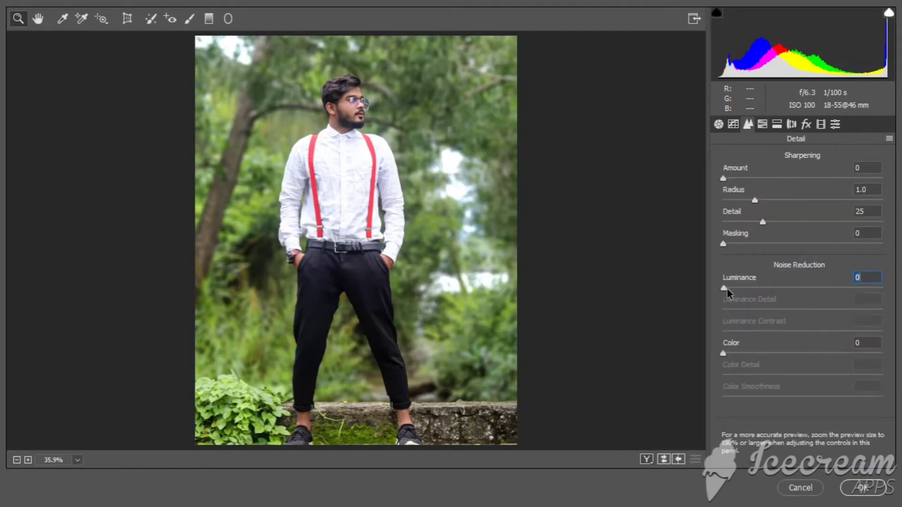
{"action": "left_click_drag", "start_coordinate": [727, 289], "coordinate": [731, 289]}
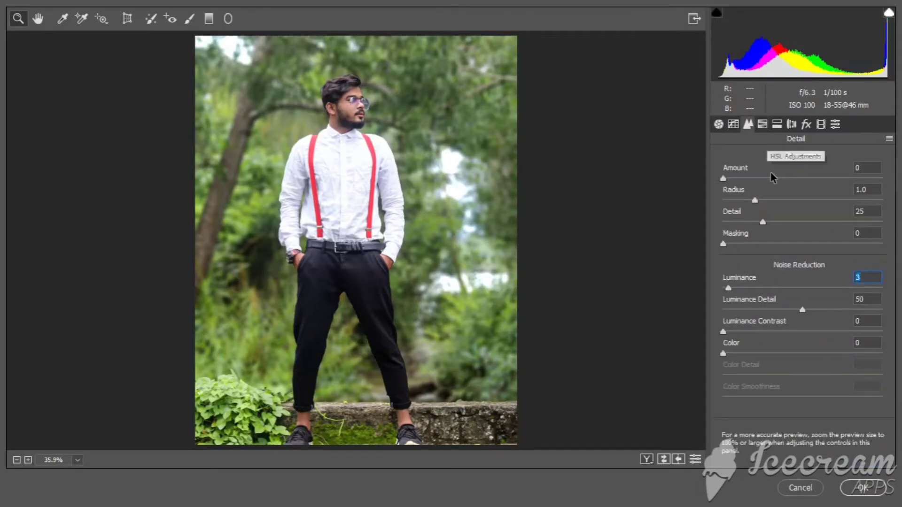
{"action": "left_click", "coordinate": [762, 124]}
{"action": "left_click_drag", "start_coordinate": [802, 201], "coordinate": [825, 201]}
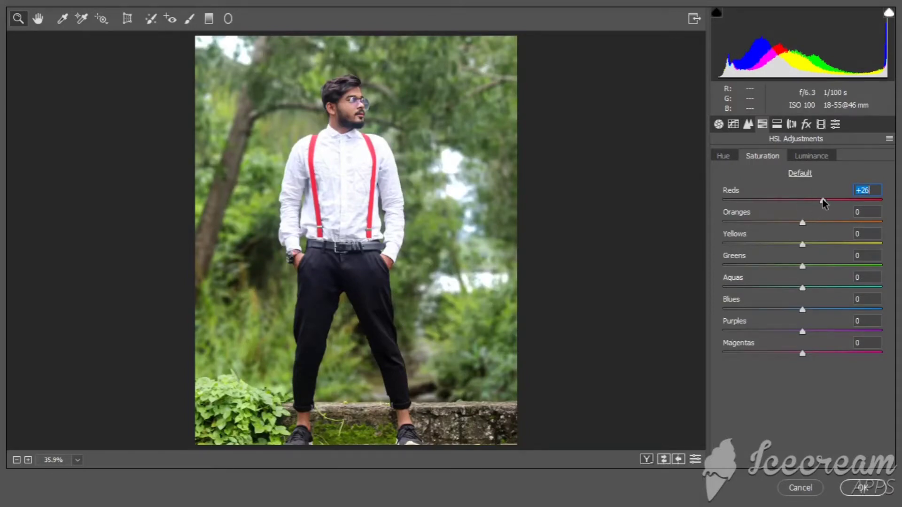
{"action": "left_click_drag", "start_coordinate": [823, 201], "coordinate": [816, 201]}
{"action": "left_click_drag", "start_coordinate": [802, 222], "coordinate": [797, 222]}
{"action": "left_click_drag", "start_coordinate": [802, 260], "coordinate": [774, 264]}
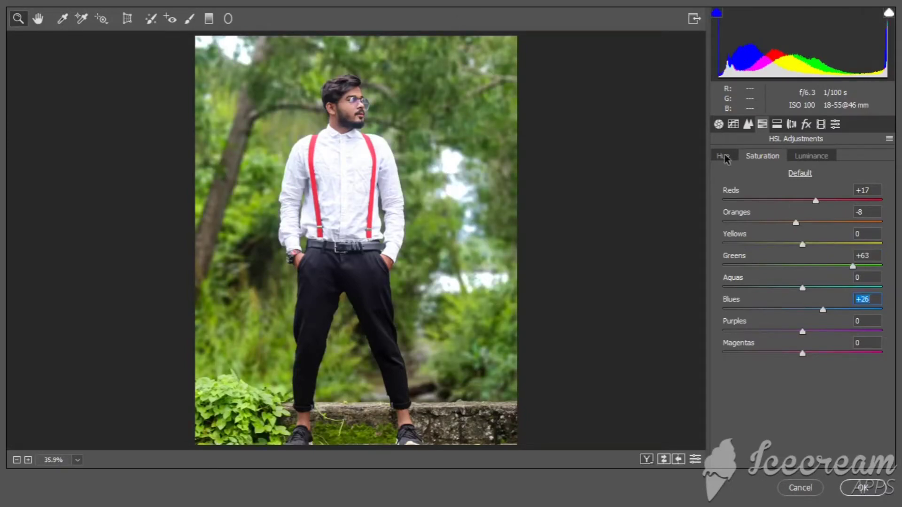
Shift Greens hue, brighten Oranges to +20, set Aquas hue -9 and saturation +100.
{"action": "left_click", "coordinate": [723, 156]}
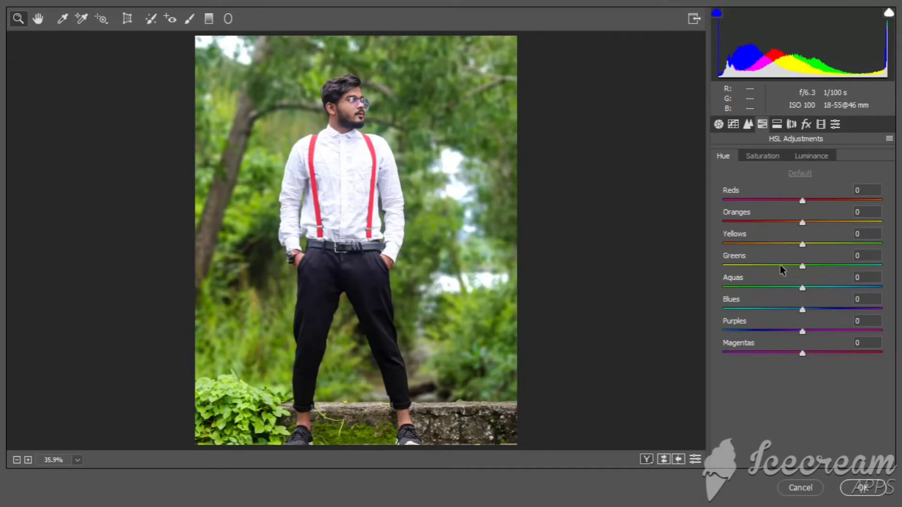
{"action": "left_click_drag", "start_coordinate": [780, 266], "coordinate": [778, 267]}
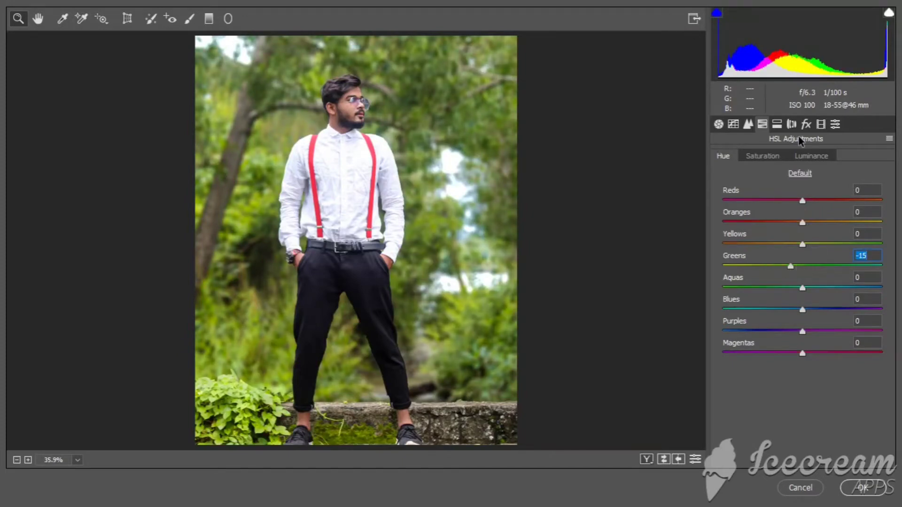
{"action": "left_click", "coordinate": [809, 157]}
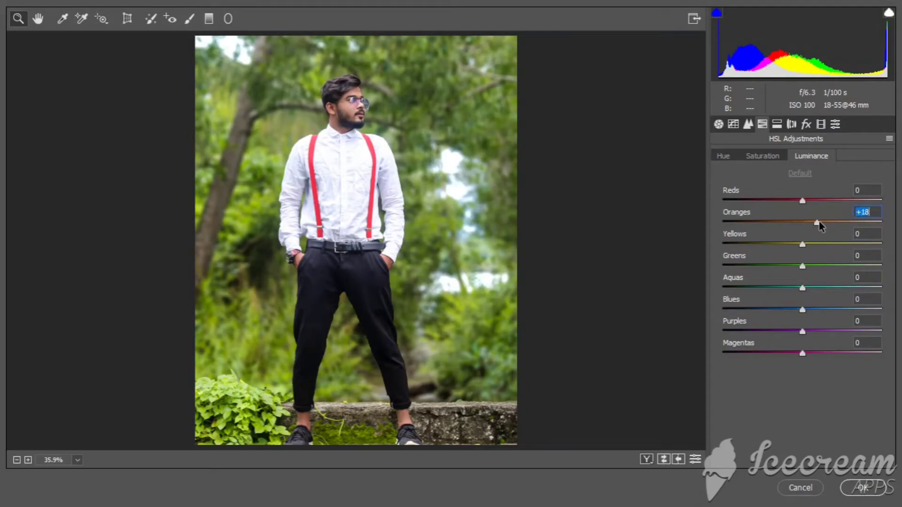
{"action": "left_click_drag", "start_coordinate": [819, 222], "coordinate": [815, 224]}
{"action": "left_click", "coordinate": [762, 156]}
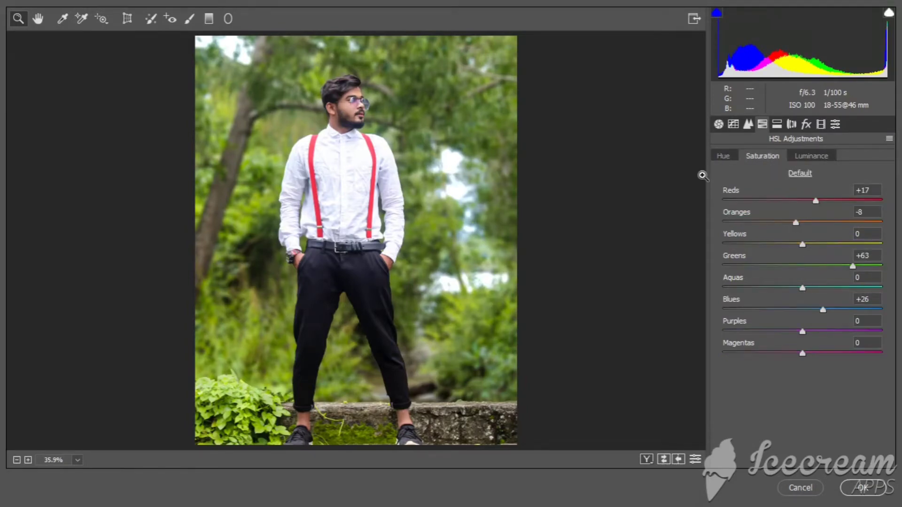
{"action": "left_click", "coordinate": [724, 156]}
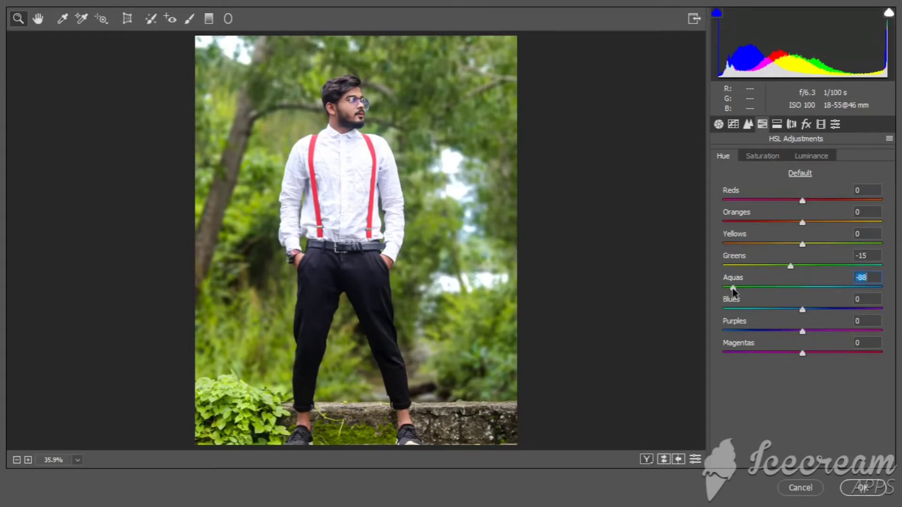
{"action": "left_click_drag", "start_coordinate": [733, 288], "coordinate": [882, 288]}
{"action": "left_click", "coordinate": [795, 288]}
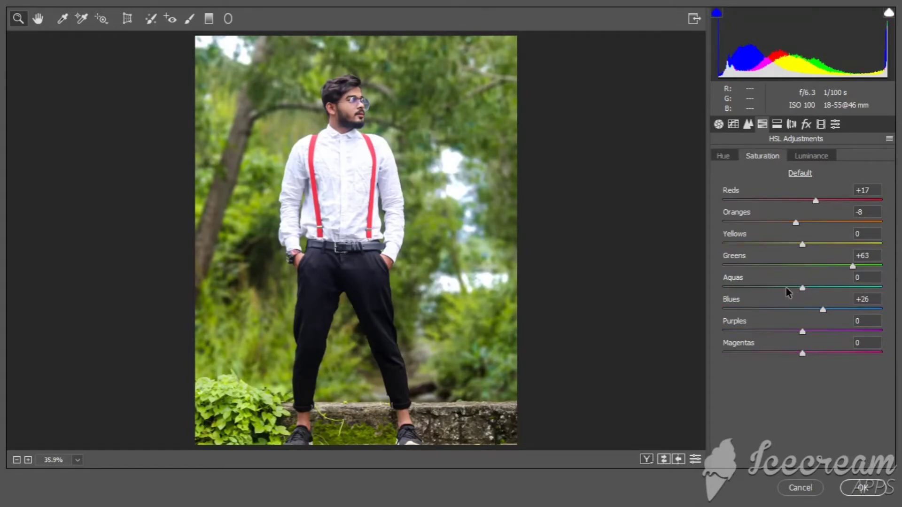
{"action": "left_click_drag", "start_coordinate": [786, 288], "coordinate": [899, 295]}
Split-tone shadows green (Hue 131, Sat 8) and highlights blue (Hue 233, Sat 12).
{"action": "left_click", "coordinate": [777, 124]}
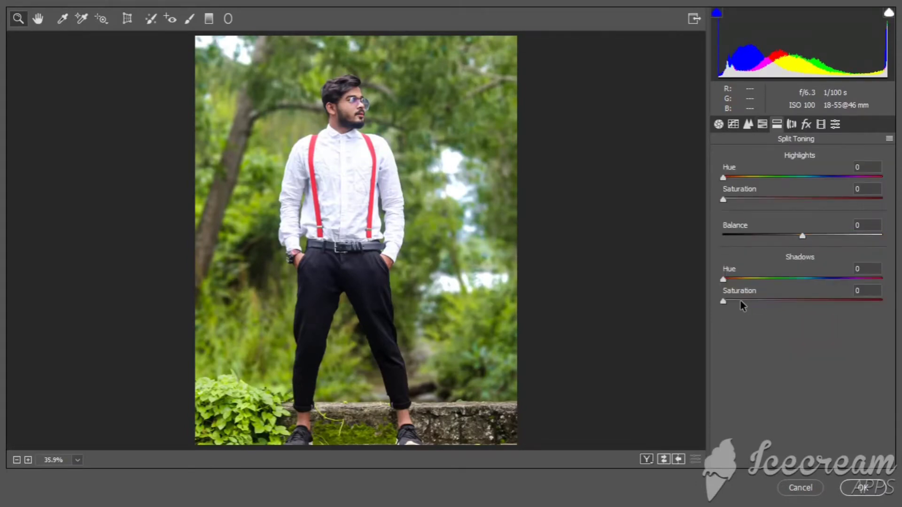
{"action": "left_click", "coordinate": [741, 300]}
{"action": "left_click_drag", "start_coordinate": [729, 279], "coordinate": [780, 279]}
{"action": "left_click_drag", "start_coordinate": [740, 301], "coordinate": [735, 301]}
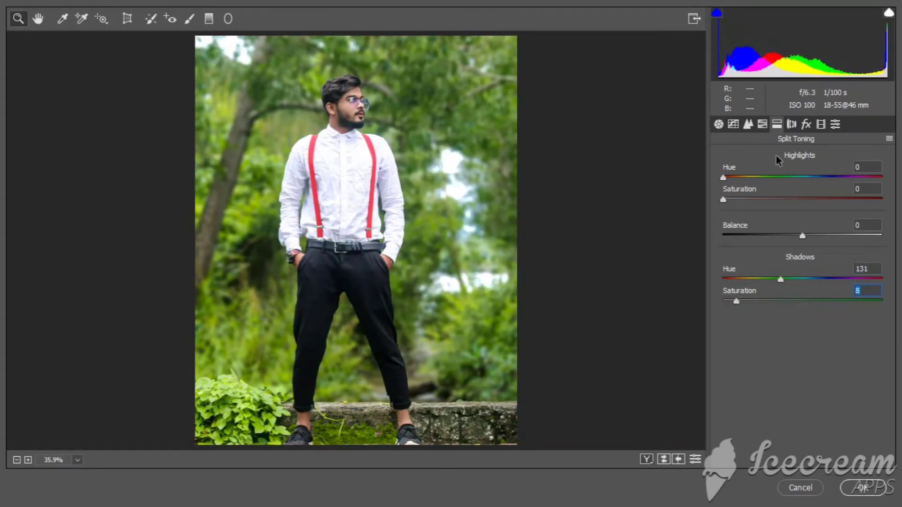
{"action": "left_click", "coordinate": [742, 199]}
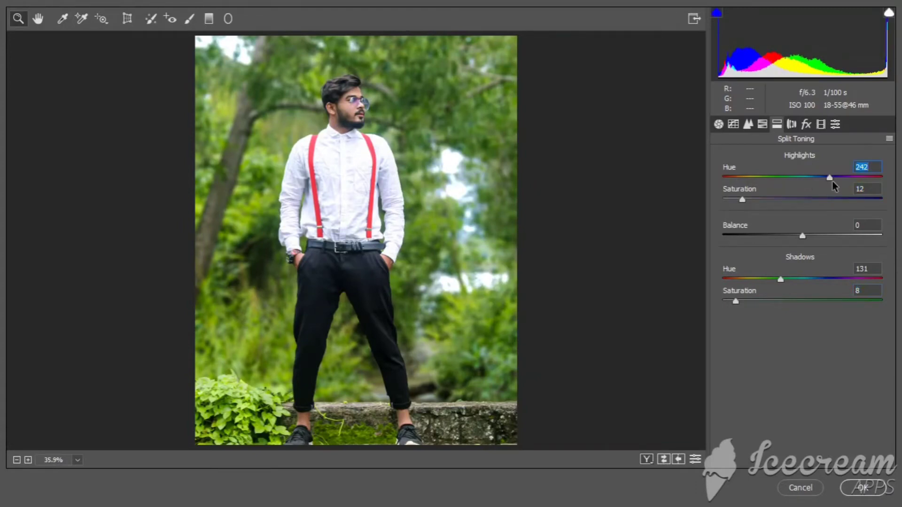
{"action": "key", "text": "Down"}
{"action": "key", "text": "Down"}
{"action": "key", "text": "Down"}
Set lens correction vignetting to -21 and post-crop vignetting to -8.
{"action": "left_click", "coordinate": [791, 124]}
{"action": "left_click_drag", "start_coordinate": [795, 373], "coordinate": [789, 374]}
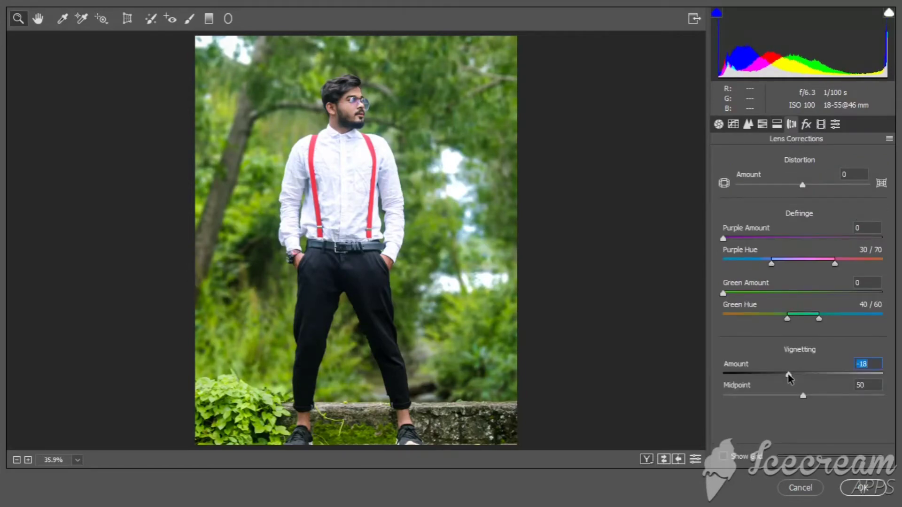
{"action": "key", "text": "Down"}
{"action": "key", "text": "Down"}
{"action": "key", "text": "Down"}
{"action": "left_click", "coordinate": [806, 124]}
{"action": "left_click", "coordinate": [796, 295]}
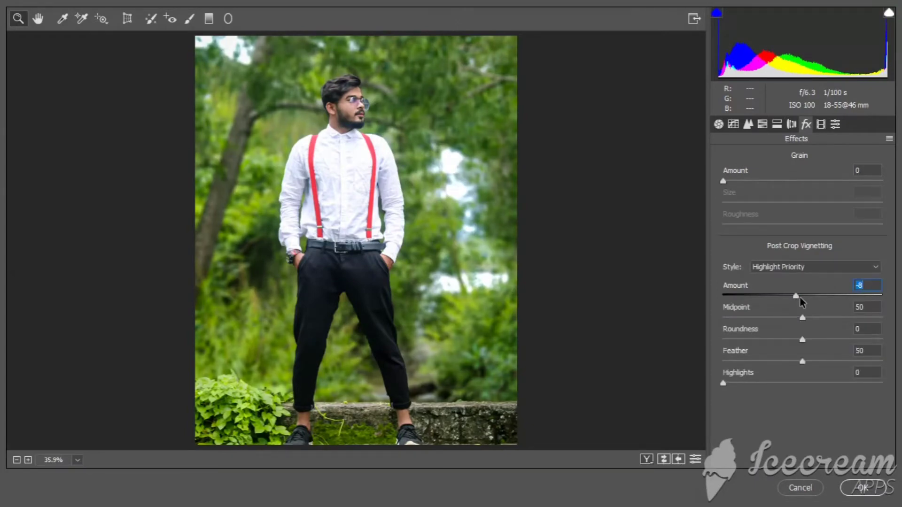
{"action": "left_click", "coordinate": [820, 124]}
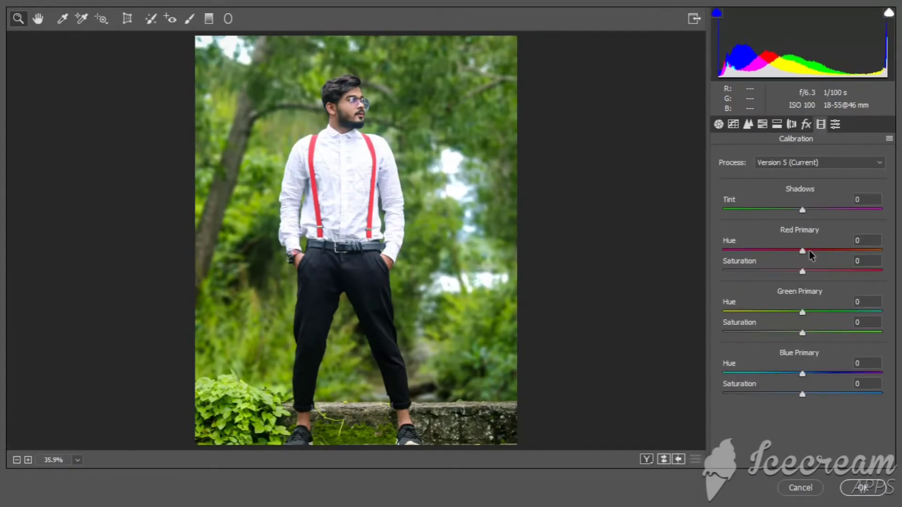
Set Red Primary Hue +11, Green Primary Hue -100, and shift HSL Greens hue to -26.
{"action": "left_click", "coordinate": [809, 252]}
{"action": "left_click_drag", "start_coordinate": [842, 313], "coordinate": [723, 312]}
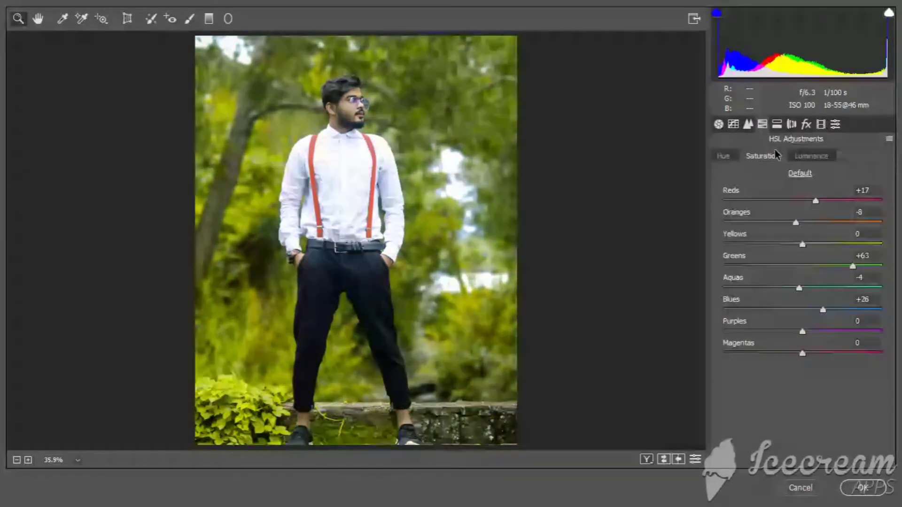
{"action": "left_click", "coordinate": [724, 155]}
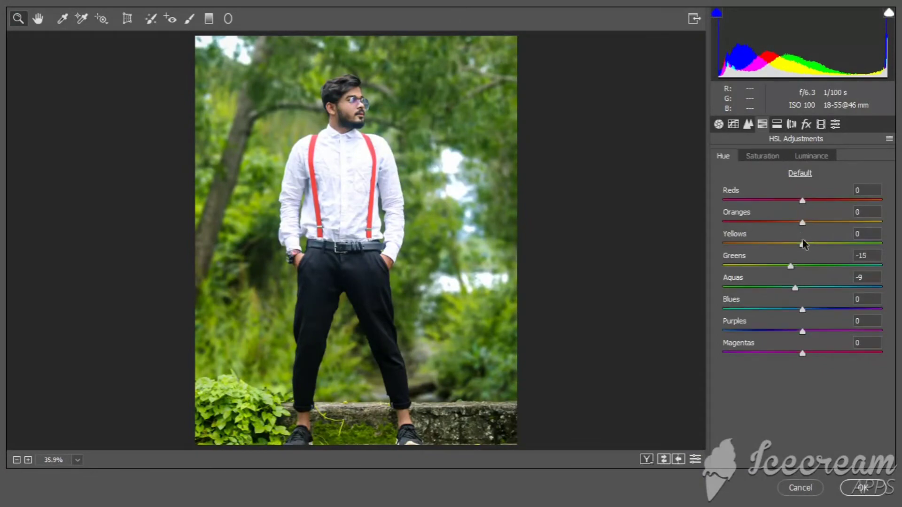
{"action": "mouse_move", "coordinate": [774, 267]}
{"action": "left_mouse_down"}
{"action": "mouse_move", "coordinate": [760, 266]}
{"action": "mouse_move", "coordinate": [781, 267]}
{"action": "left_mouse_up"}
Pull in the tone curve's black point and apply the Camera Raw grade.
{"action": "left_click", "coordinate": [733, 124]}
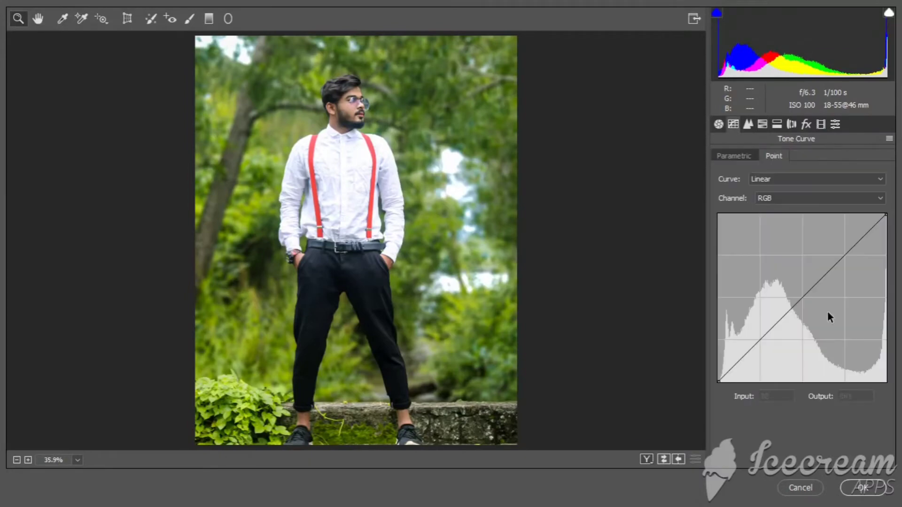
{"action": "left_click_drag", "start_coordinate": [720, 382], "coordinate": [723, 384]}
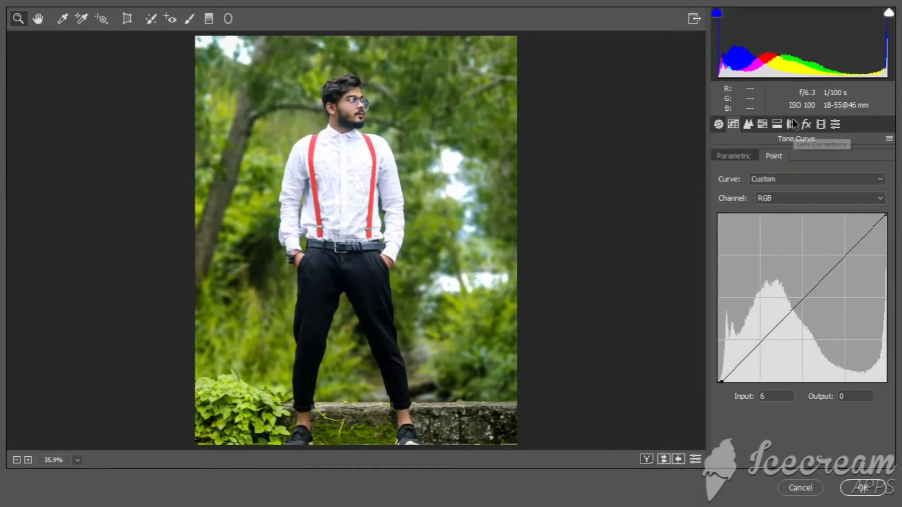
{"action": "left_click", "coordinate": [863, 488]}
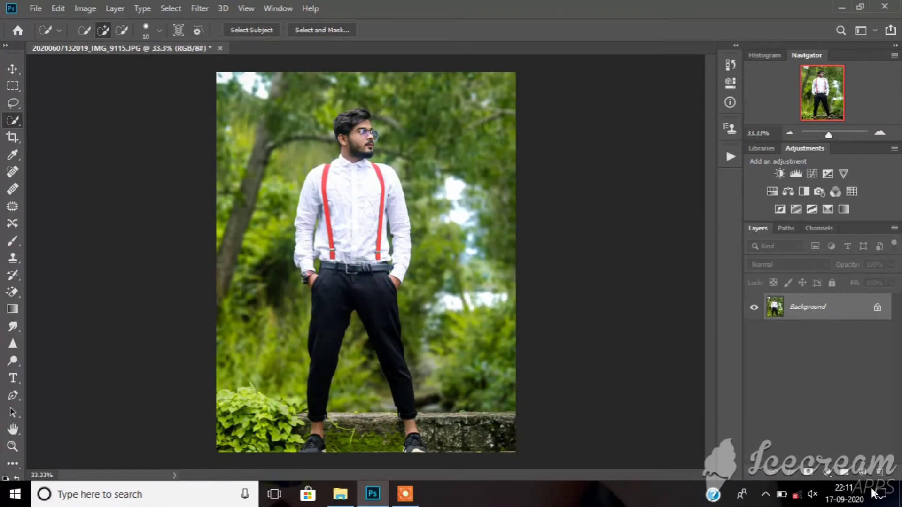
Reopen the graded photo in the Camera Raw Filter.
{"action": "scroll", "coordinate": [380, 162], "scroll_direction": "up", "scroll_amount": 2}
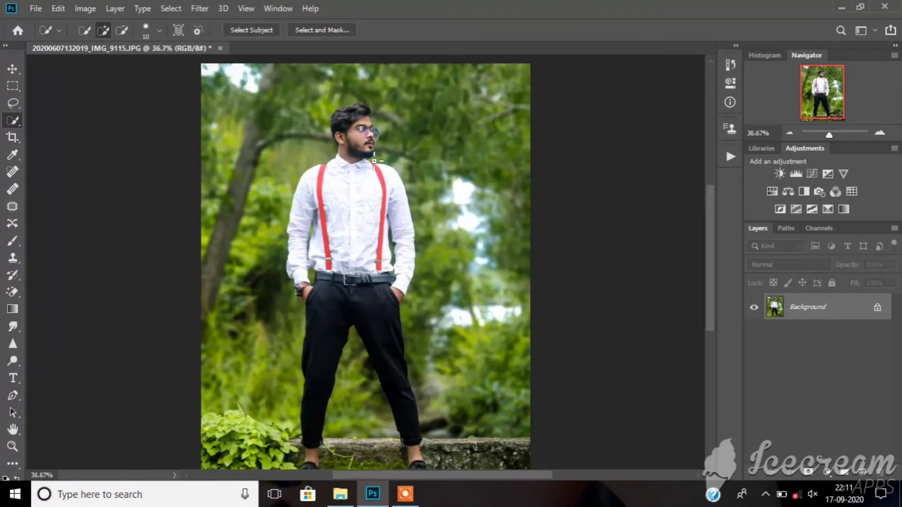
{"action": "scroll", "coordinate": [380, 162], "scroll_direction": "up", "scroll_amount": 3}
{"action": "scroll", "coordinate": [380, 162], "scroll_direction": "down", "scroll_amount": 3}
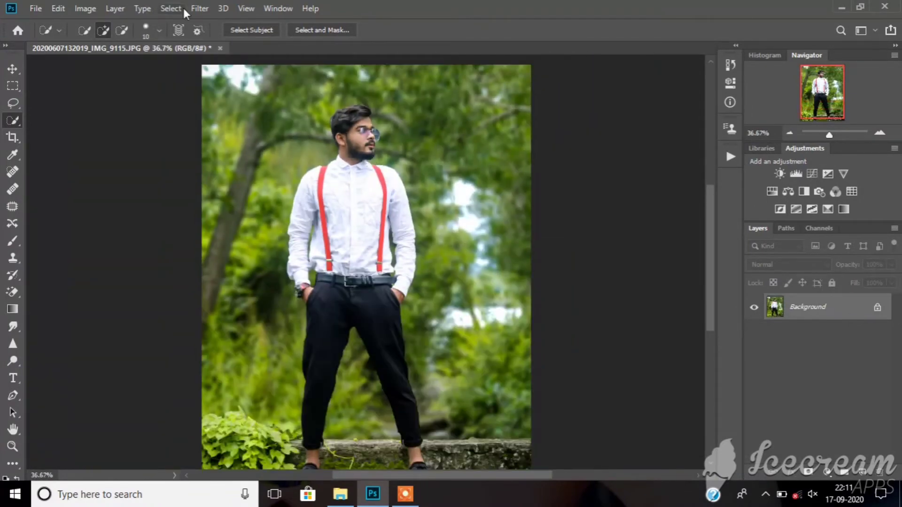
{"action": "left_click", "coordinate": [191, 9]}
{"action": "left_click", "coordinate": [210, 88]}
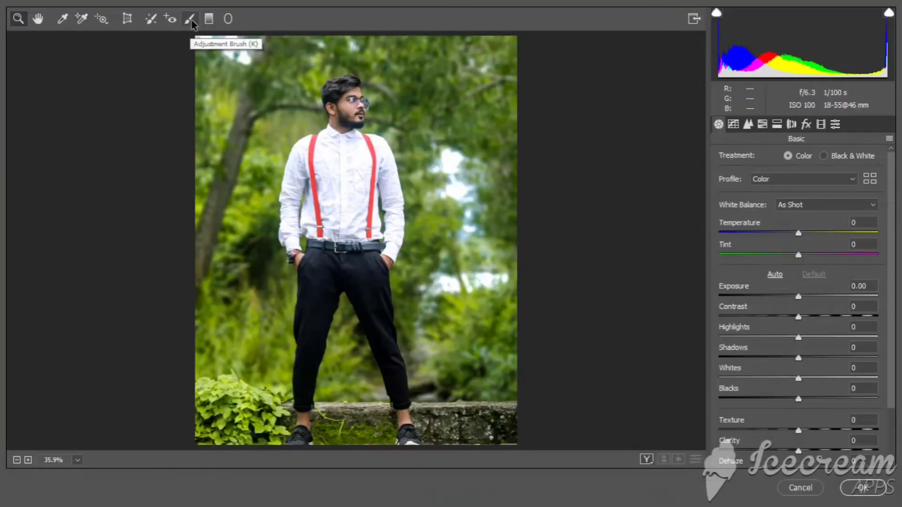
Try an Adjustment Brush on the left shoe, then remove it.
{"action": "left_click", "coordinate": [191, 19]}
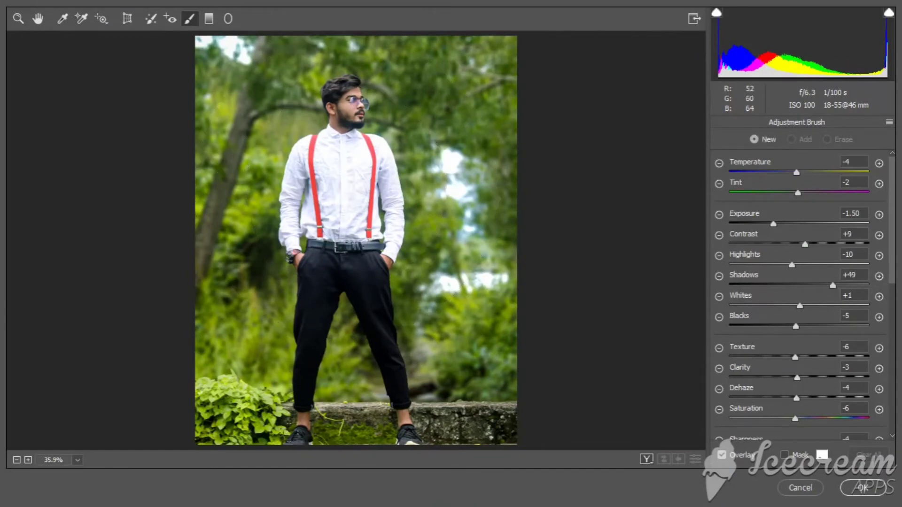
{"action": "left_click", "coordinate": [306, 431]}
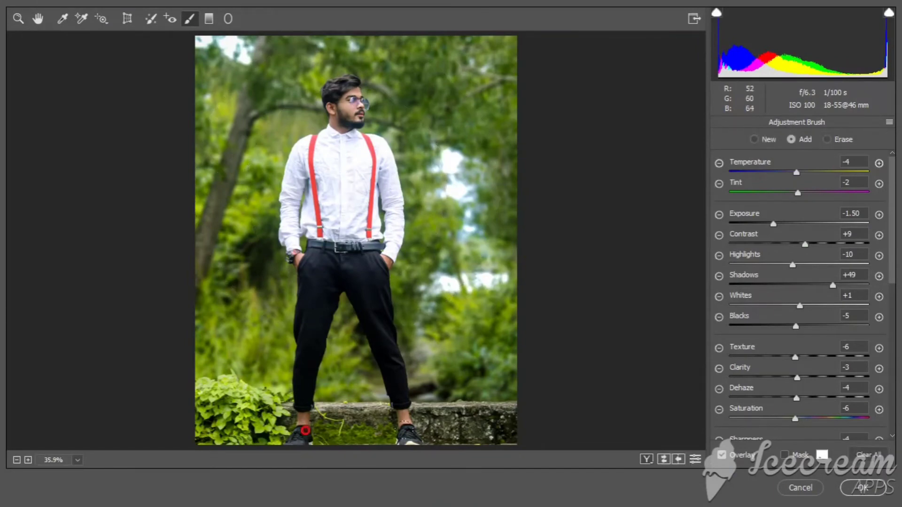
{"action": "key", "text": "v"}
{"action": "key", "text": "v"}
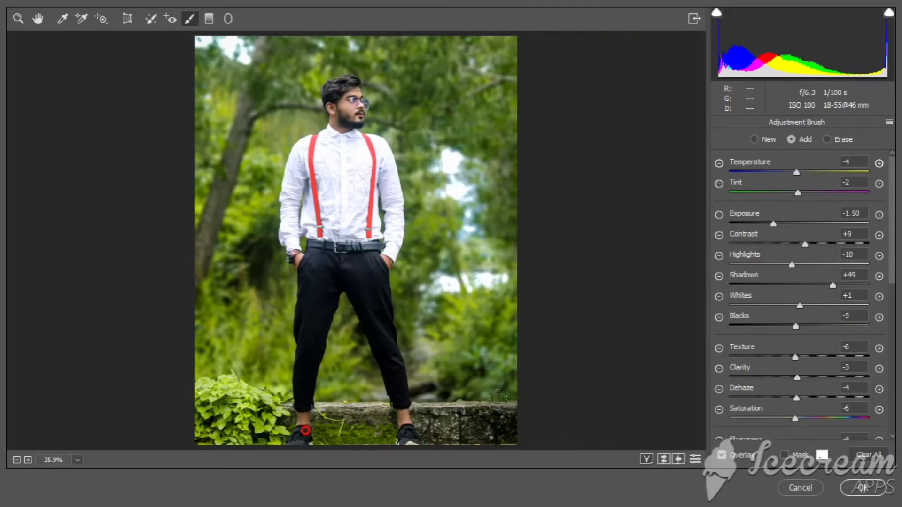
{"action": "key", "text": "v"}
{"action": "key", "text": "v"}
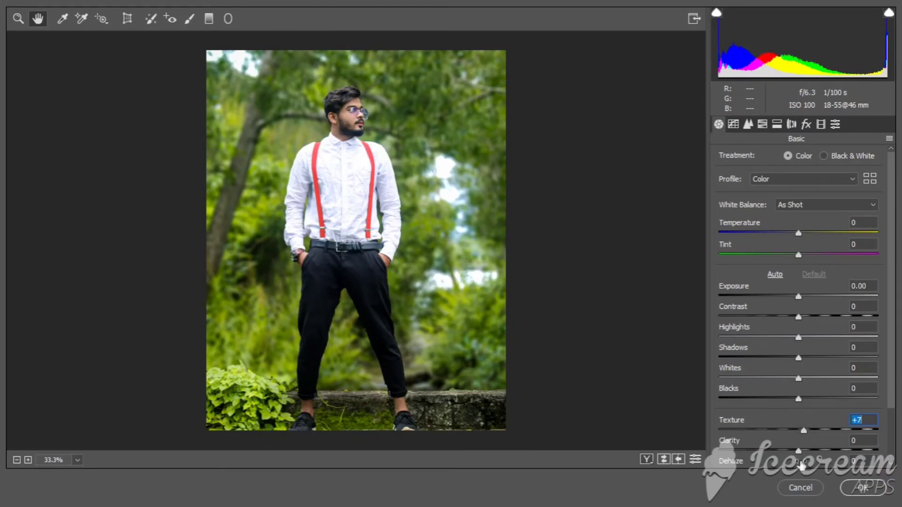
Raise Dehaze to +8 in the Basic panel.
{"action": "left_click_drag", "start_coordinate": [798, 450], "coordinate": [802, 450]}
{"action": "scroll", "coordinate": [805, 436], "scroll_direction": "down", "scroll_amount": 1}
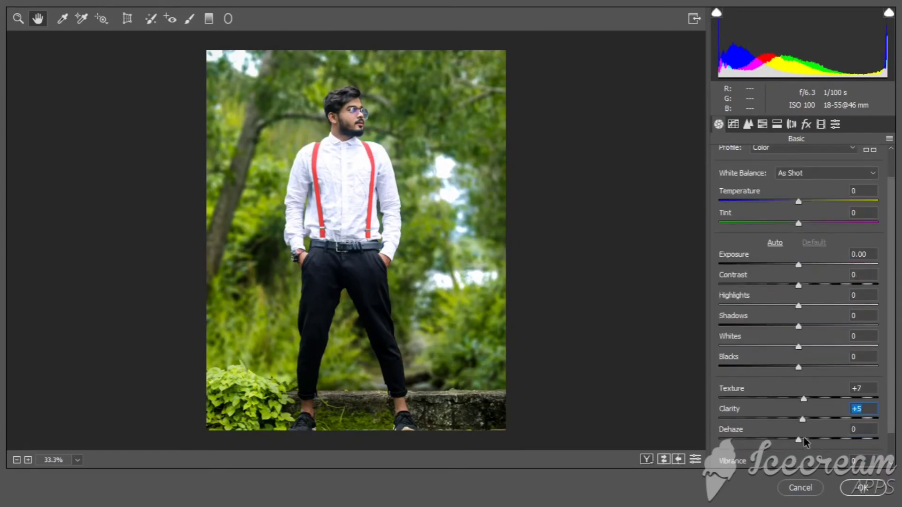
{"action": "left_click", "coordinate": [804, 440]}
Set HSL saturation to Reds +4, Oranges +4 and Greens +19.
{"action": "left_click", "coordinate": [758, 122]}
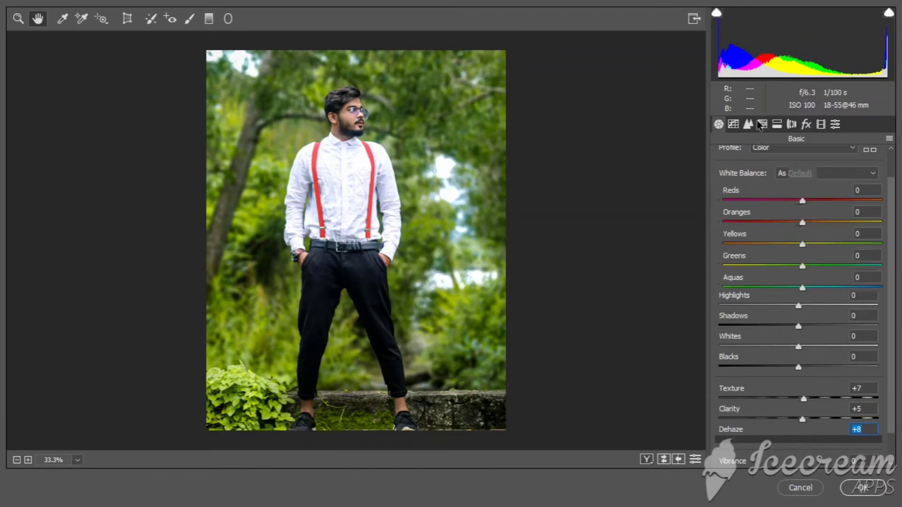
{"action": "left_click", "coordinate": [769, 159]}
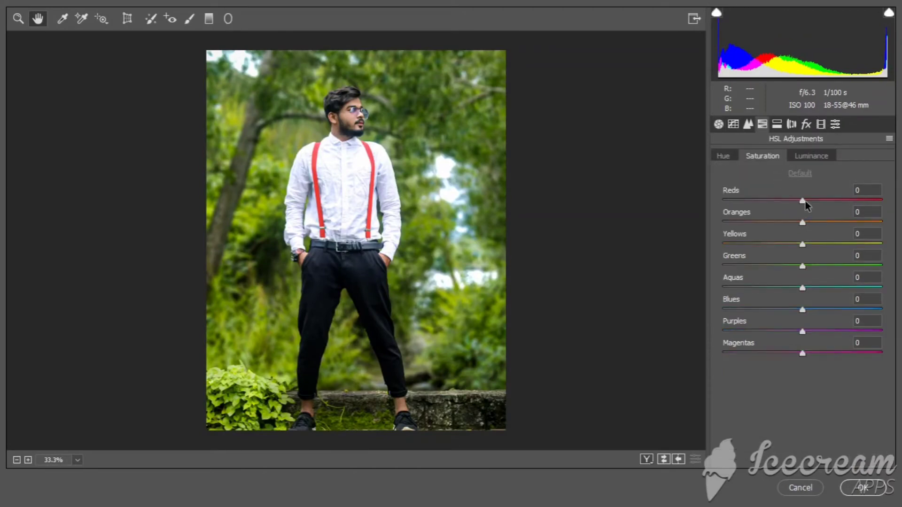
{"action": "left_click_drag", "start_coordinate": [803, 201], "coordinate": [804, 222]}
{"action": "left_click_drag", "start_coordinate": [803, 266], "coordinate": [794, 265]}
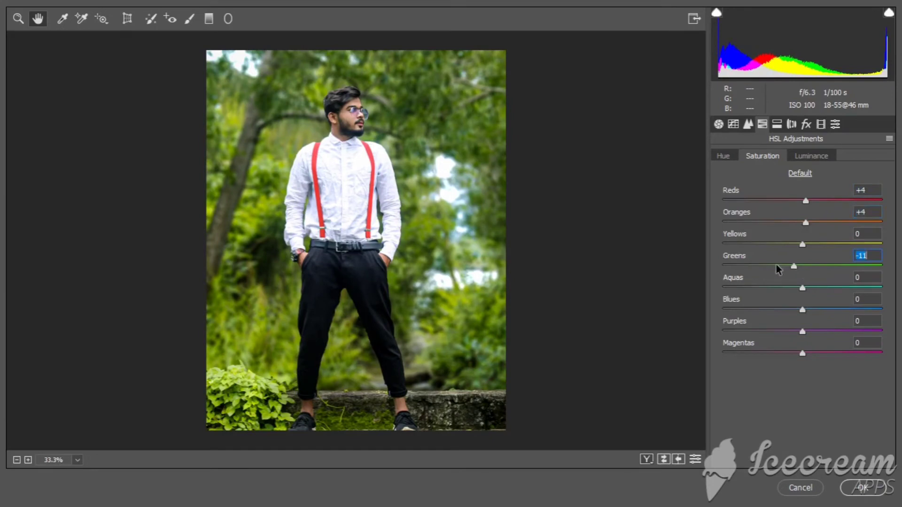
{"action": "left_click", "coordinate": [777, 265]}
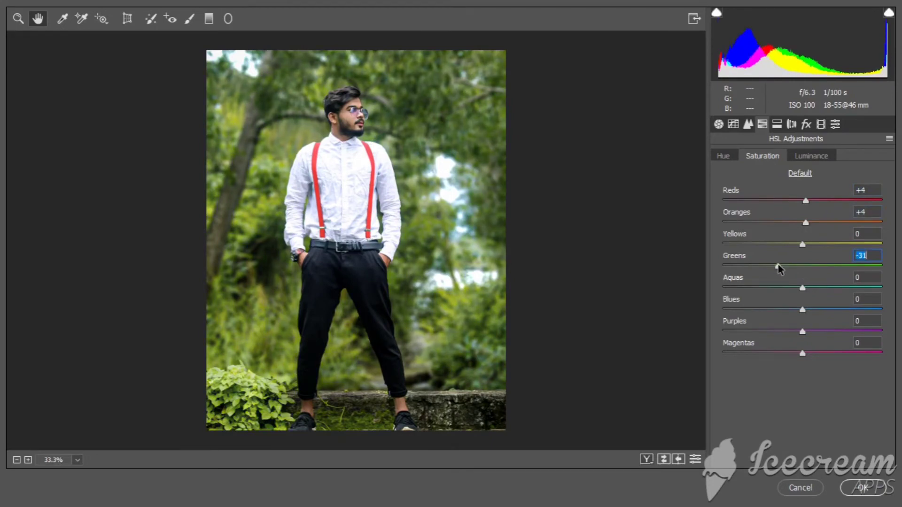
{"action": "left_click_drag", "start_coordinate": [778, 265], "coordinate": [817, 280]}
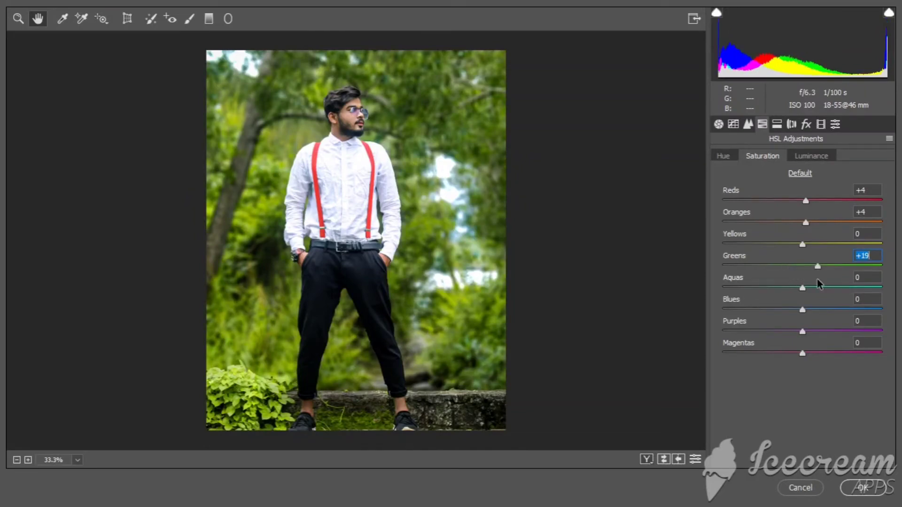
{"action": "left_click_drag", "start_coordinate": [819, 283], "coordinate": [822, 224]}
{"action": "key", "text": "ctrl+z"}
Set Blues saturation to +11 and shift the Blues hue to -20.
{"action": "left_click", "coordinate": [827, 310]}
{"action": "mouse_move", "coordinate": [826, 310]}
{"action": "left_mouse_down"}
{"action": "mouse_move", "coordinate": [804, 310]}
{"action": "mouse_move", "coordinate": [811, 310]}
{"action": "left_mouse_up"}
{"action": "left_click", "coordinate": [727, 158]}
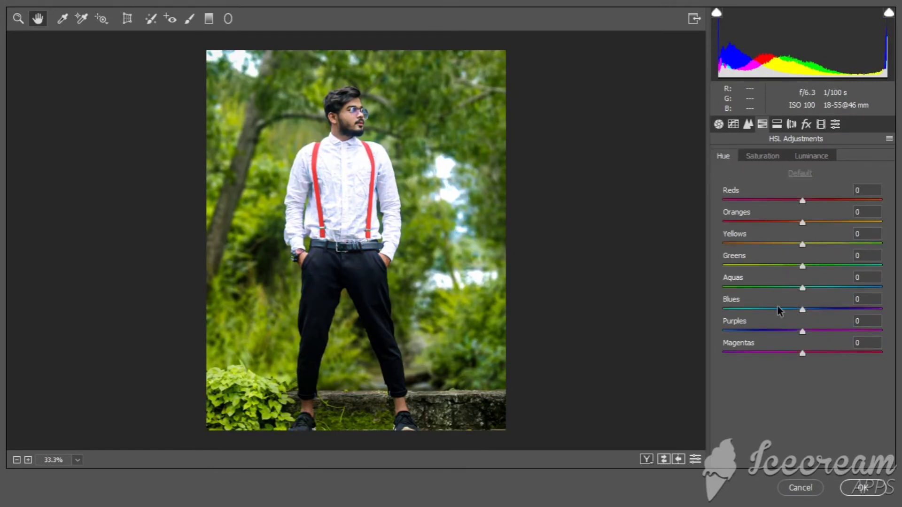
{"action": "left_click_drag", "start_coordinate": [777, 308], "coordinate": [788, 310]}
Tint the shadows at Hue and Saturation 15, add a -8 vignette, and apply the Camera Raw grade.
{"action": "left_click", "coordinate": [777, 124]}
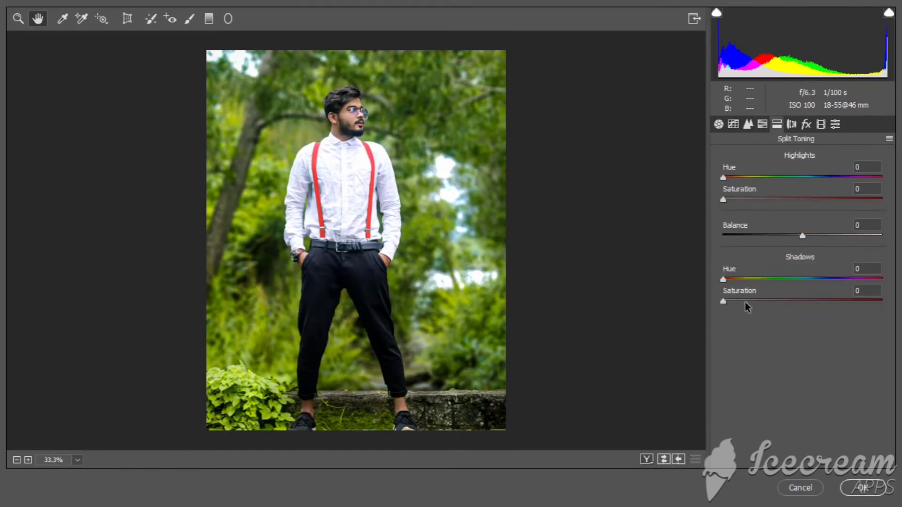
{"action": "left_click", "coordinate": [729, 278]}
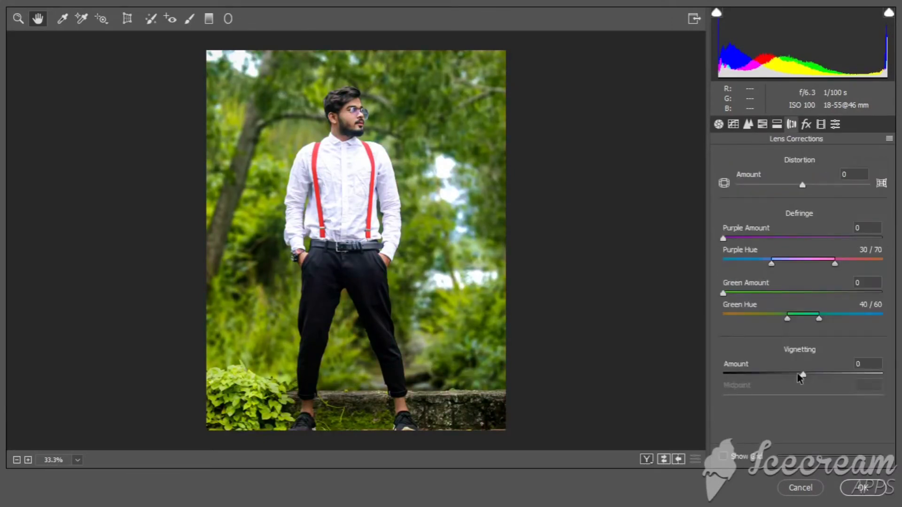
{"action": "left_click_drag", "start_coordinate": [797, 375], "coordinate": [792, 374]}
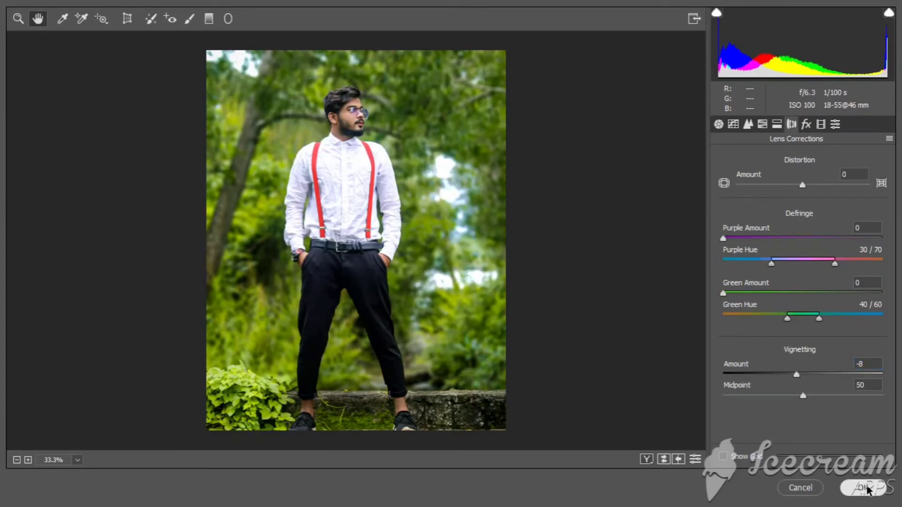
{"action": "left_click", "coordinate": [865, 488]}
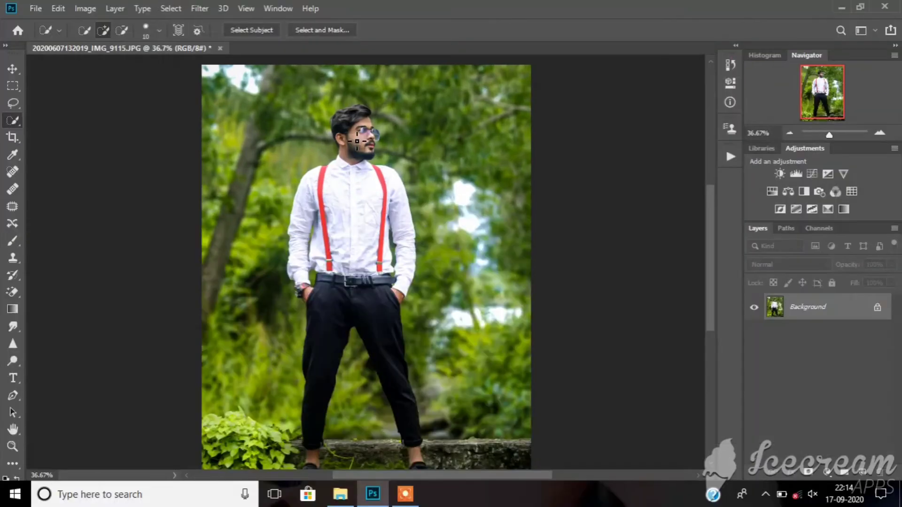
Drag Untitled-1.psd from the My familyyzz folder onto the Photoshop canvas.
{"action": "mouse_move", "coordinate": [340, 495]}
{"action": "left_click", "coordinate": [347, 496]}
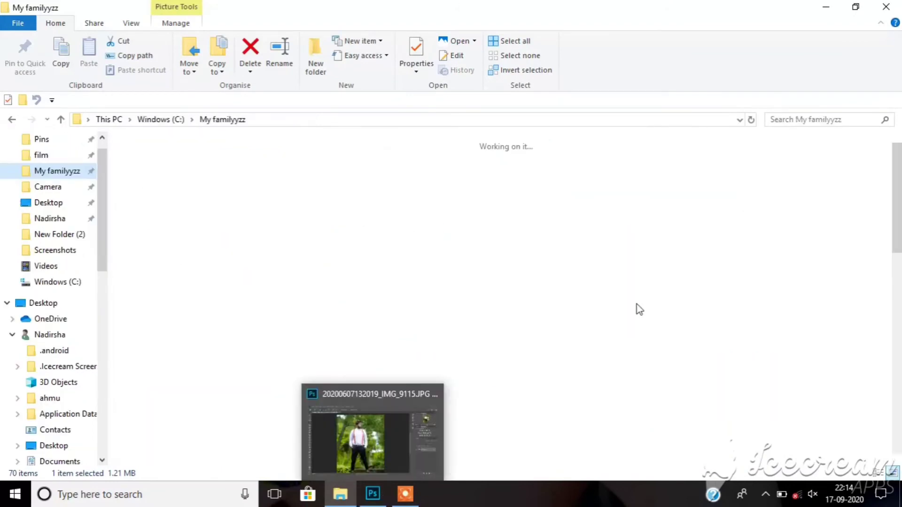
{"action": "scroll", "coordinate": [734, 252], "scroll_direction": "down", "scroll_amount": 10}
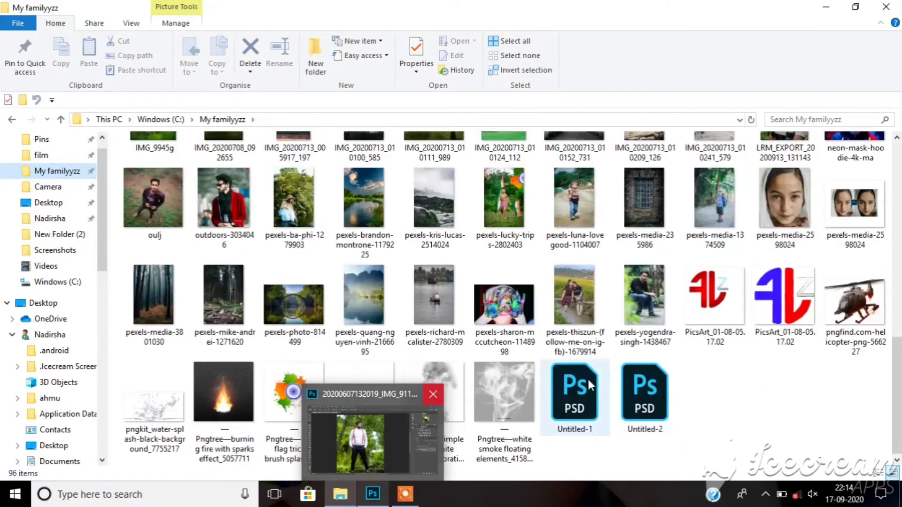
{"action": "mouse_move", "coordinate": [588, 379]}
{"action": "left_mouse_down"}
{"action": "mouse_move", "coordinate": [383, 493]}
{"action": "mouse_move", "coordinate": [361, 205]}
{"action": "left_mouse_up"}
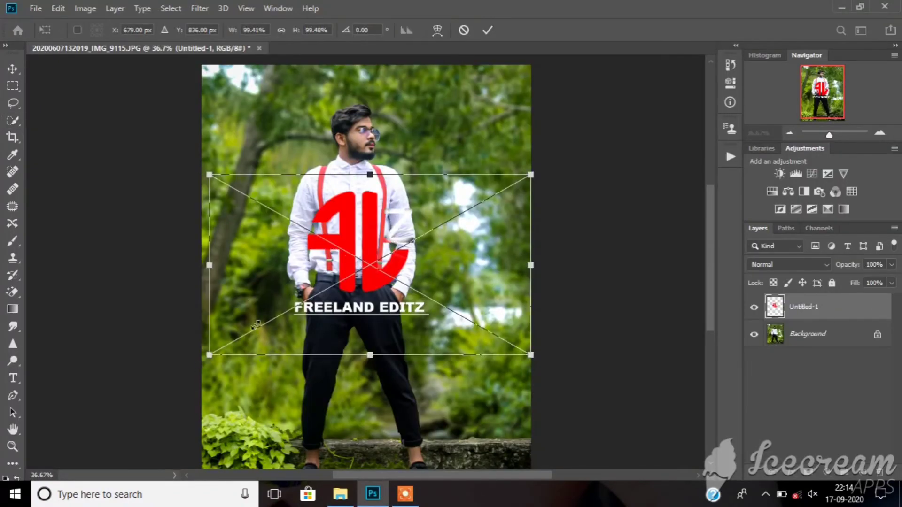
Scale the red logo down to about 10% beside the man's waist and commit it.
{"action": "mouse_move", "coordinate": [202, 359]}
{"action": "left_mouse_down"}
{"action": "mouse_move", "coordinate": [490, 191]}
{"action": "mouse_move", "coordinate": [516, 87]}
{"action": "mouse_move", "coordinate": [462, 252]}
{"action": "mouse_move", "coordinate": [248, 291]}
{"action": "mouse_move", "coordinate": [266, 272]}
{"action": "left_mouse_up"}
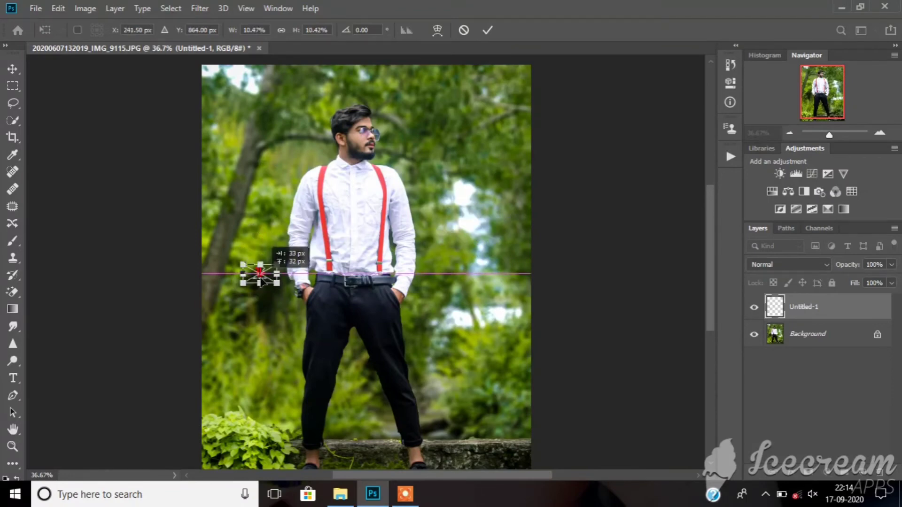
{"action": "left_click", "coordinate": [487, 30]}
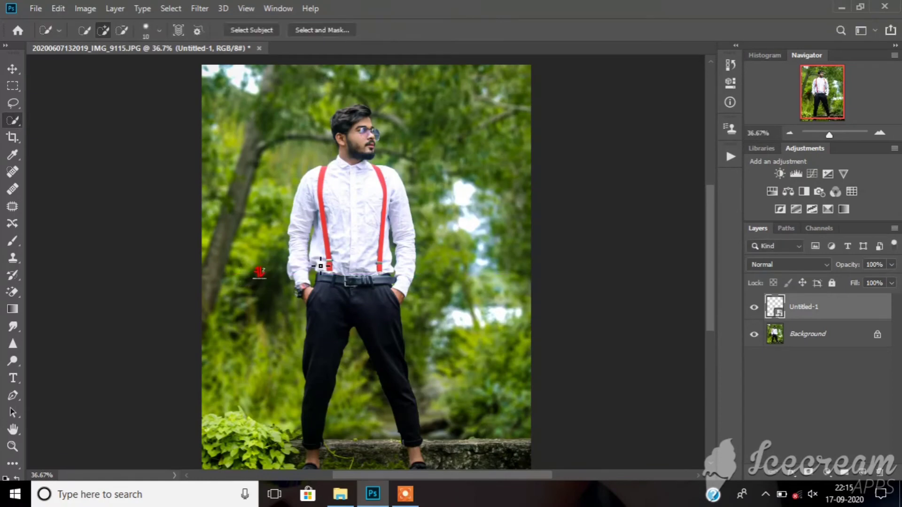
{"action": "scroll", "coordinate": [238, 355], "scroll_direction": "down", "scroll_amount": 1}
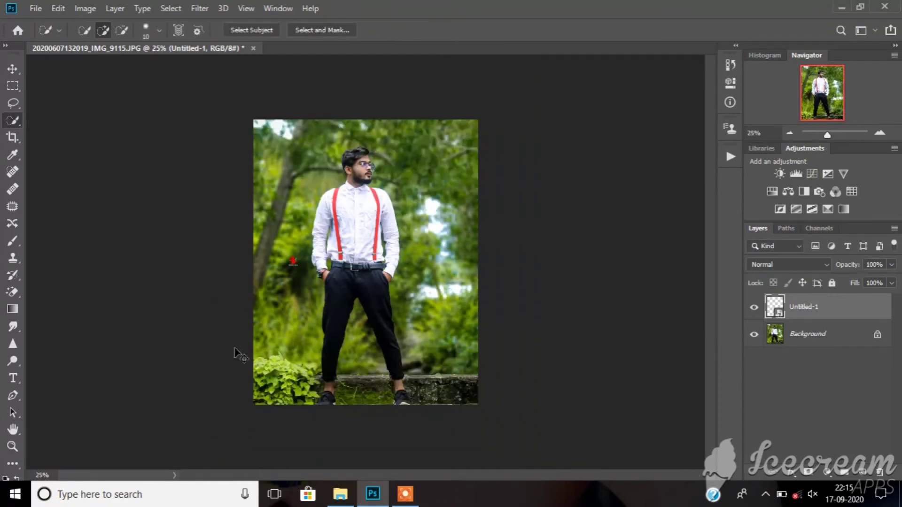
{"action": "scroll", "coordinate": [240, 356], "scroll_direction": "up", "scroll_amount": 2}
{"action": "scroll", "coordinate": [117, 296], "scroll_direction": "up", "scroll_amount": 1}
{"action": "scroll", "coordinate": [117, 296], "scroll_direction": "down", "scroll_amount": 2}
{"action": "scroll", "coordinate": [94, 241], "scroll_direction": "down", "scroll_amount": 1}
{"action": "scroll", "coordinate": [77, 244], "scroll_direction": "up", "scroll_amount": 1}
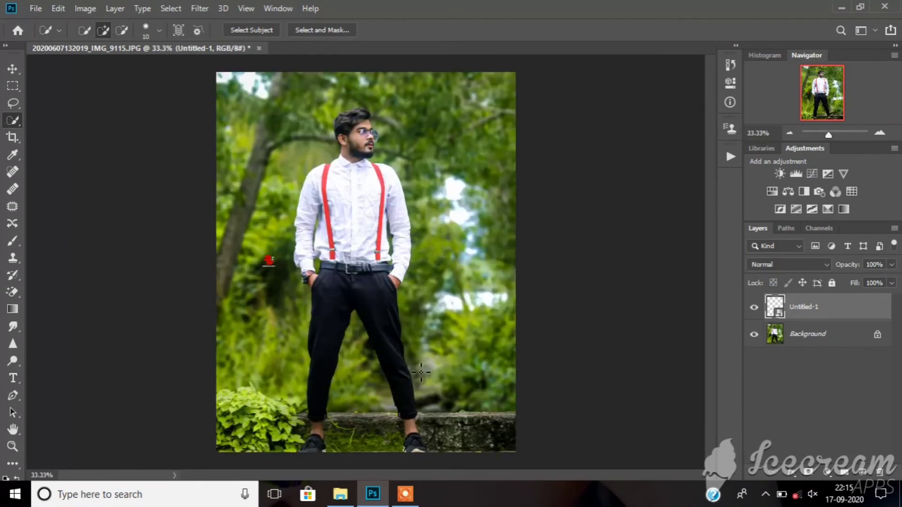
Place Untitled-2.psd as a watermark in the photo's bottom-right corner.
{"action": "left_click", "coordinate": [340, 494]}
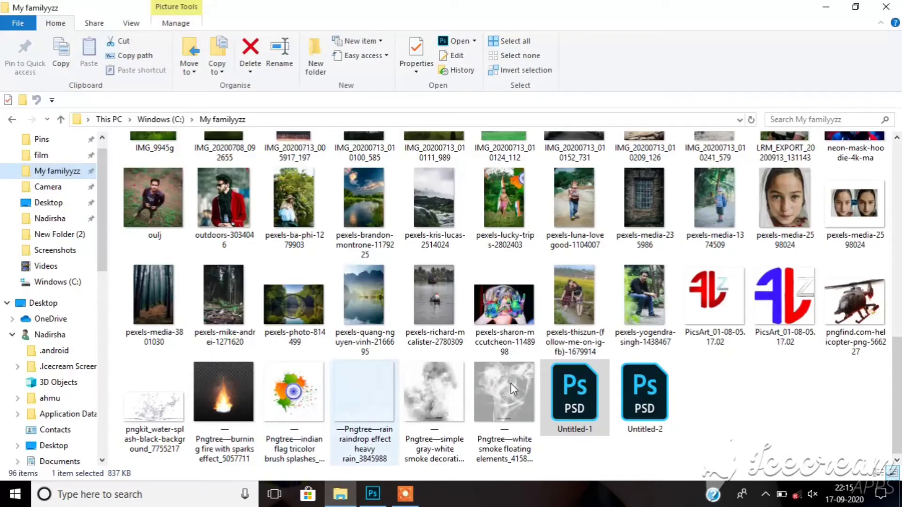
{"action": "mouse_move", "coordinate": [647, 385]}
{"action": "left_mouse_down"}
{"action": "mouse_move", "coordinate": [472, 173]}
{"action": "mouse_move", "coordinate": [487, 148]}
{"action": "left_mouse_up"}
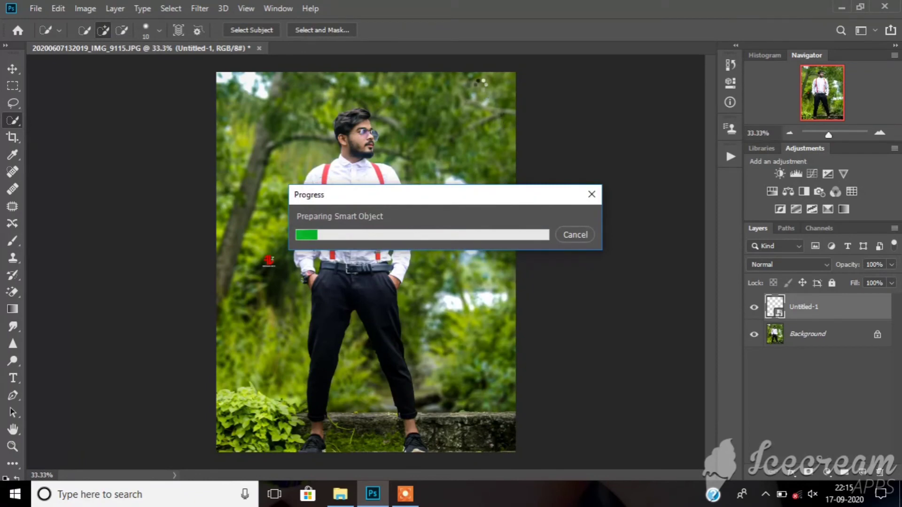
{"action": "key", "text": "Return"}
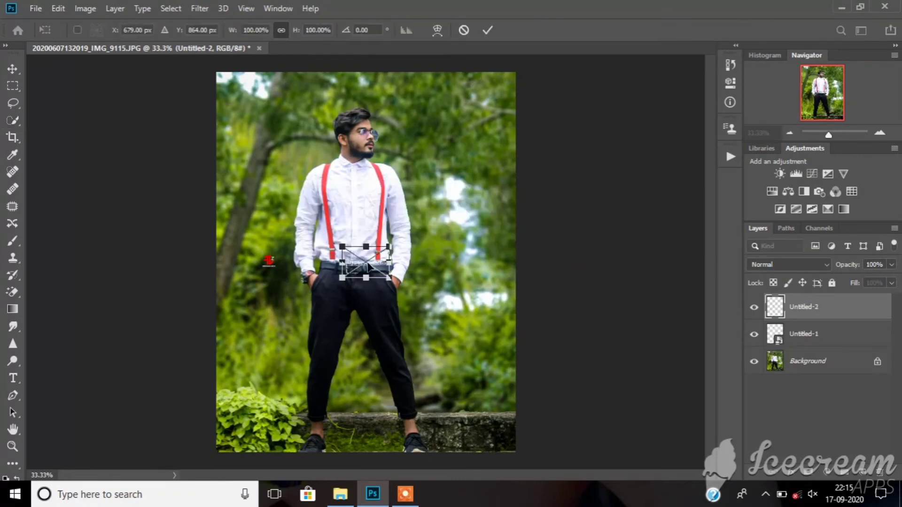
{"action": "mouse_move", "coordinate": [368, 266]}
{"action": "left_mouse_down"}
{"action": "mouse_move", "coordinate": [458, 446]}
{"action": "mouse_move", "coordinate": [469, 446]}
{"action": "left_mouse_up"}
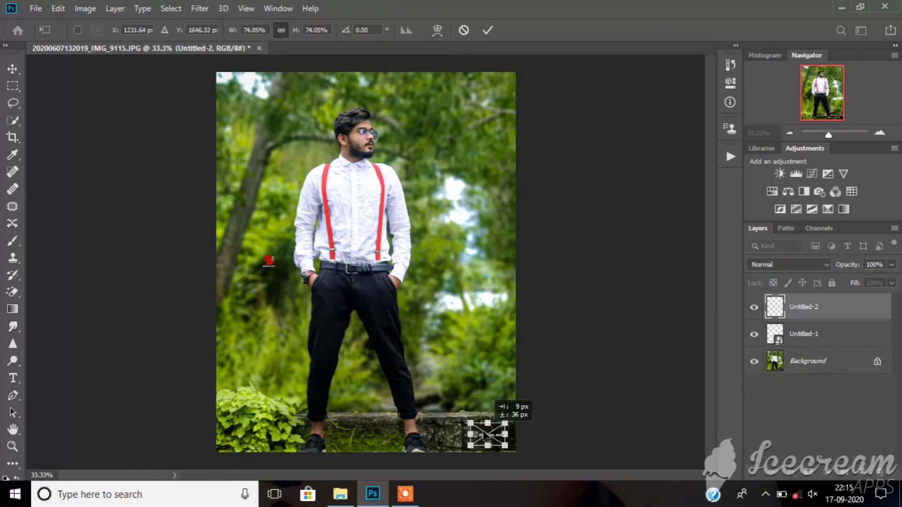
{"action": "left_click", "coordinate": [488, 30]}
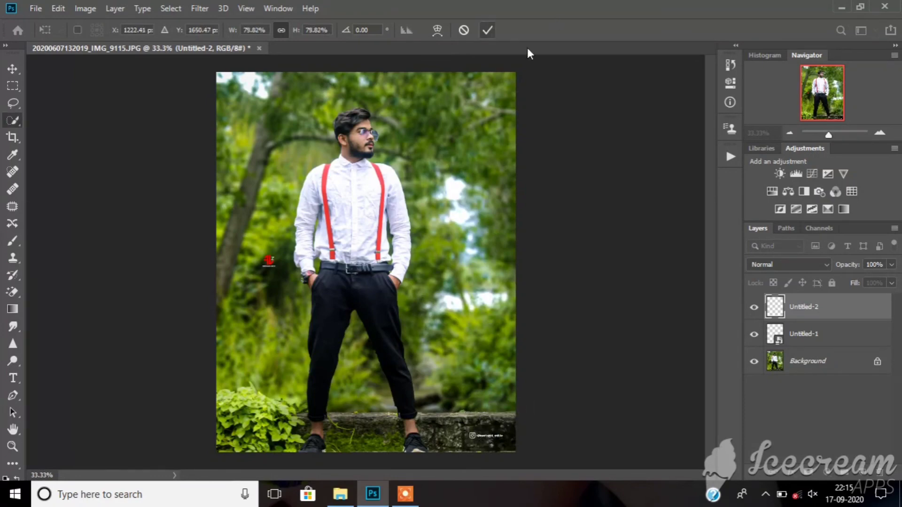
{"action": "left_click", "coordinate": [37, 8]}
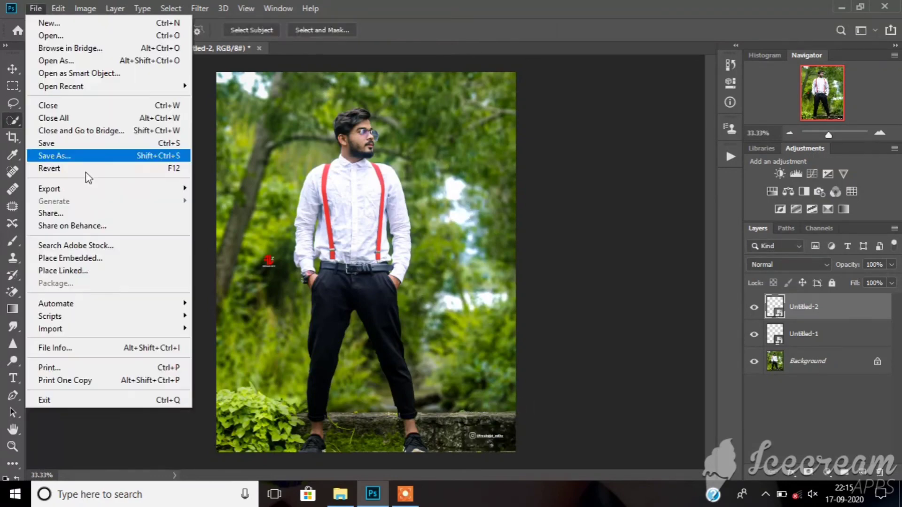
{"action": "left_click", "coordinate": [89, 157]}
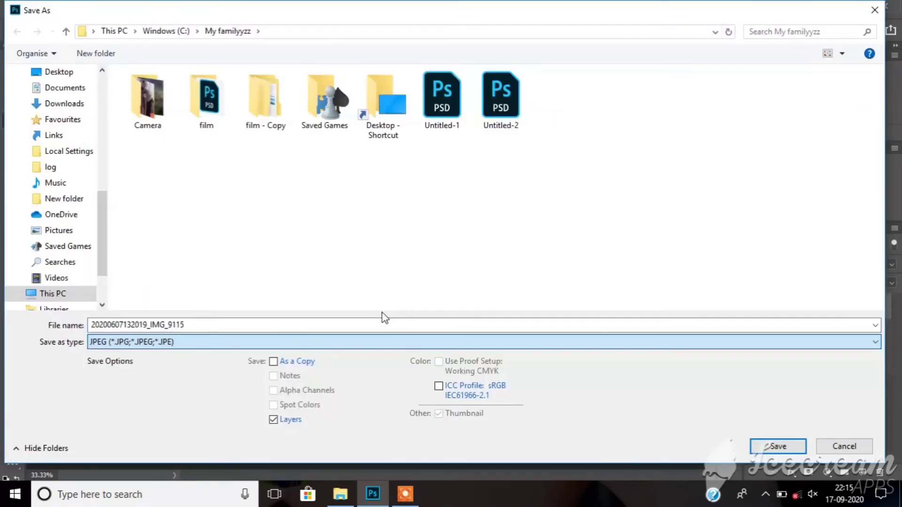
{"action": "key", "text": "Return"}
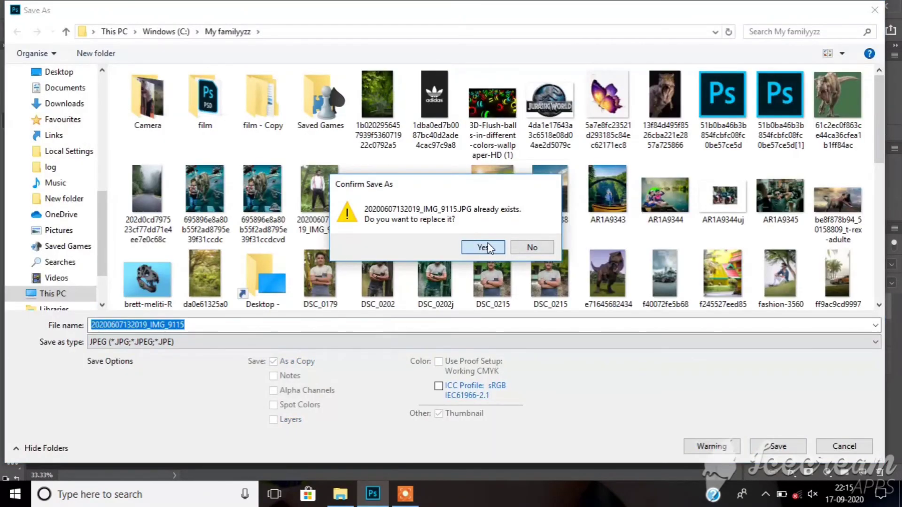
{"action": "left_click", "coordinate": [489, 247]}
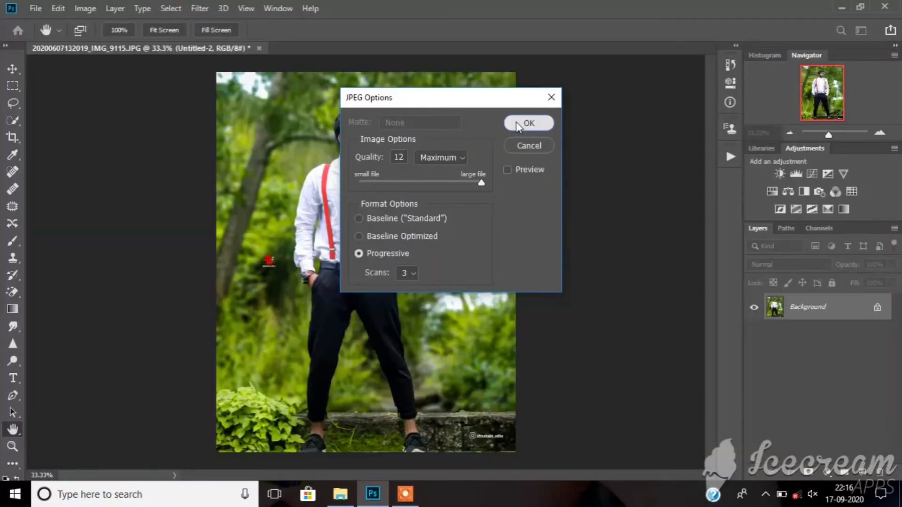
{"action": "left_click", "coordinate": [515, 123]}
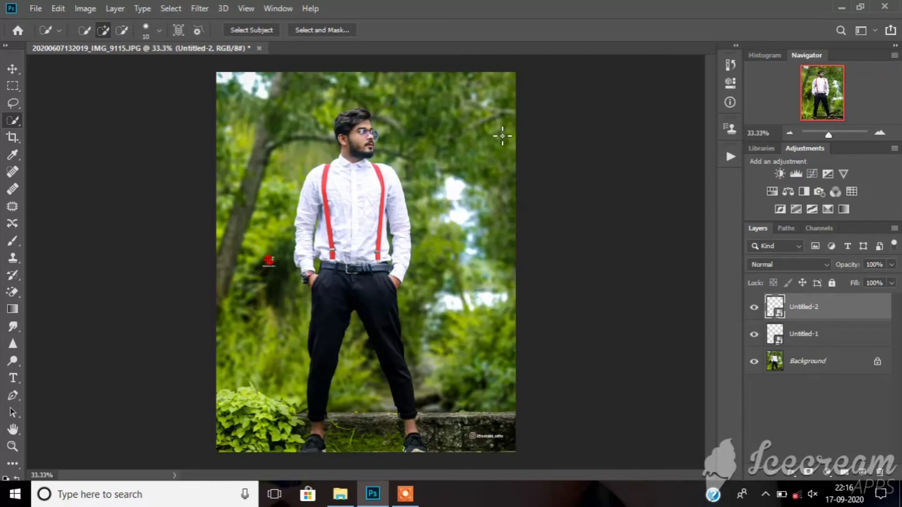
{"action": "scroll", "coordinate": [354, 111], "scroll_direction": "up", "scroll_amount": 5}
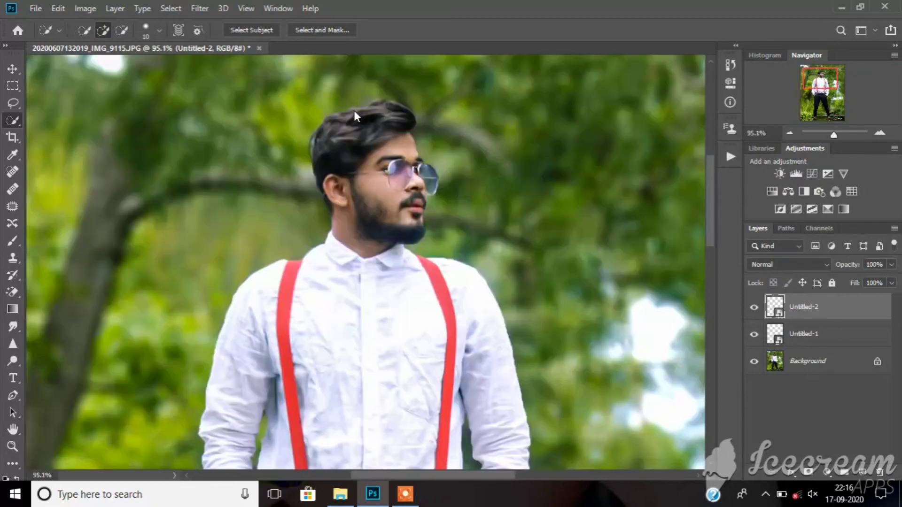
{"action": "scroll", "coordinate": [355, 111], "scroll_direction": "down", "scroll_amount": 2}
{"action": "left_click_drag", "start_coordinate": [710, 218], "coordinate": [705, 272]}
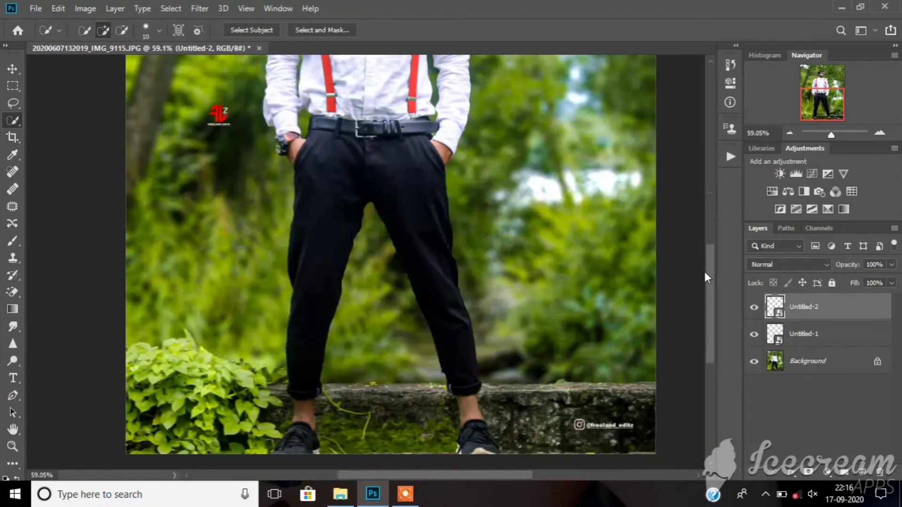